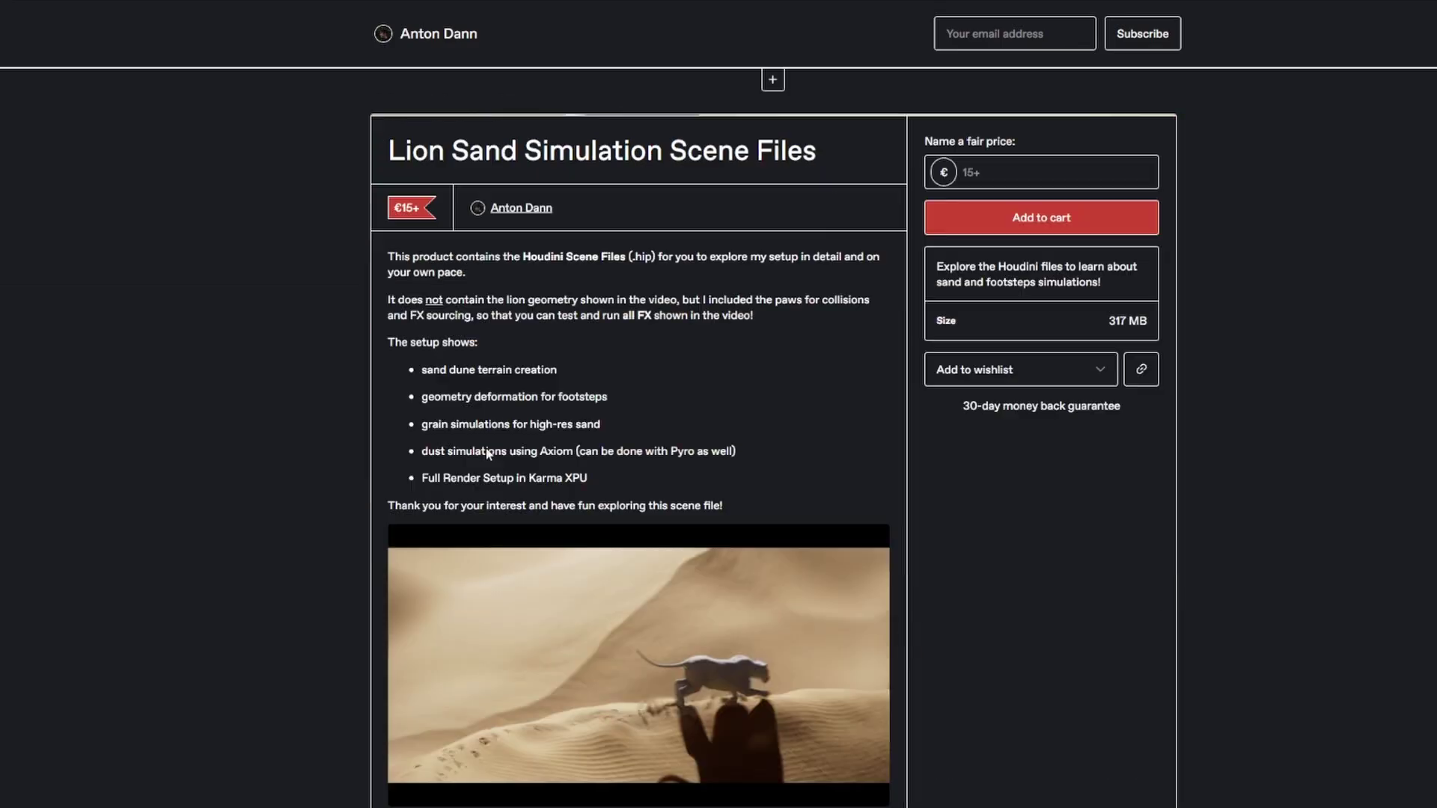
# Scroll the Lion Sand Simulation Scene Files page to the node-network preview images
pyautogui.scroll(-15, 234, 449)
pyautogui.scroll(15, 182, 450)
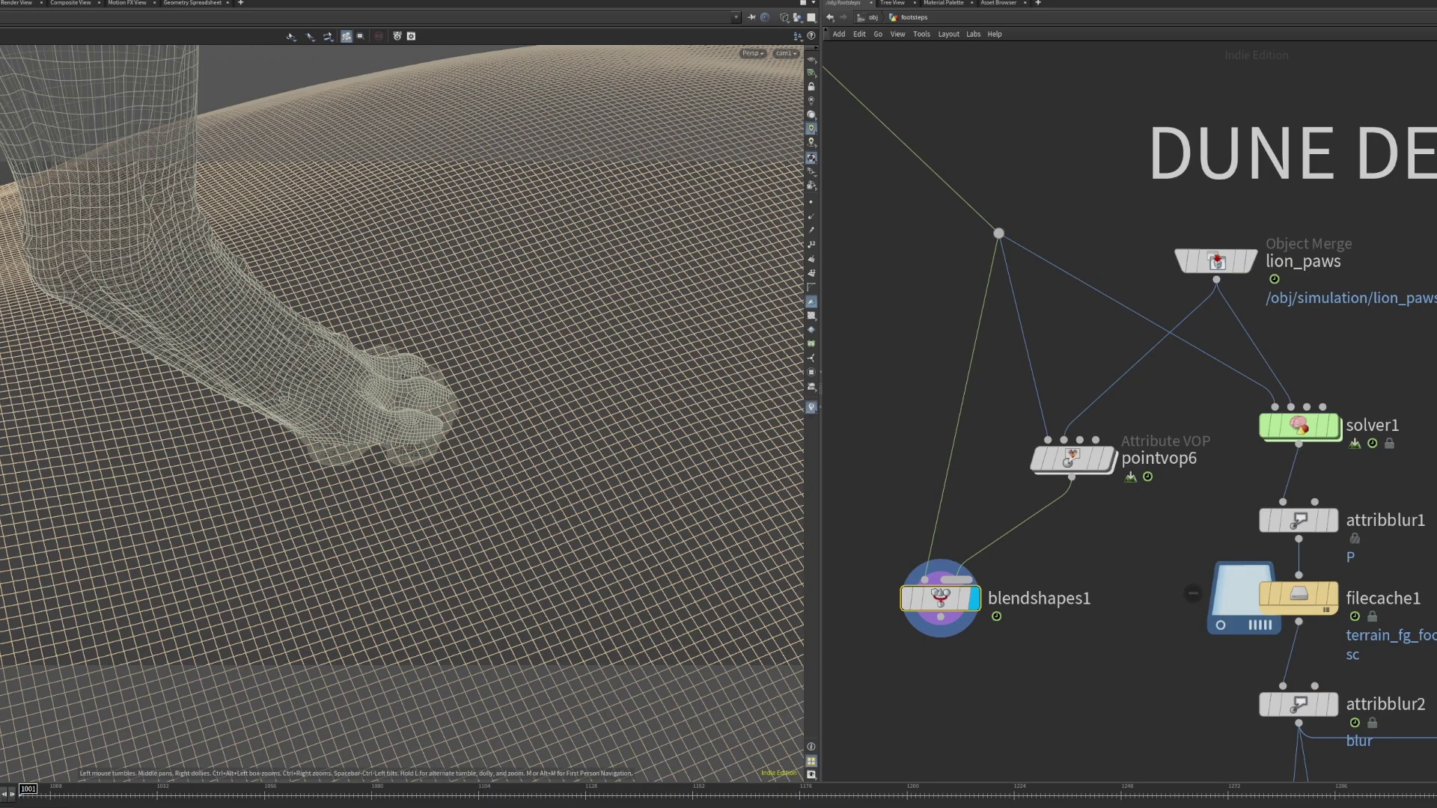
# Shade the viewport, zoom in on the paw pressing the dune, and enter pointvop6
pyautogui.press('w')
pyautogui.scroll(5, 425, 354)
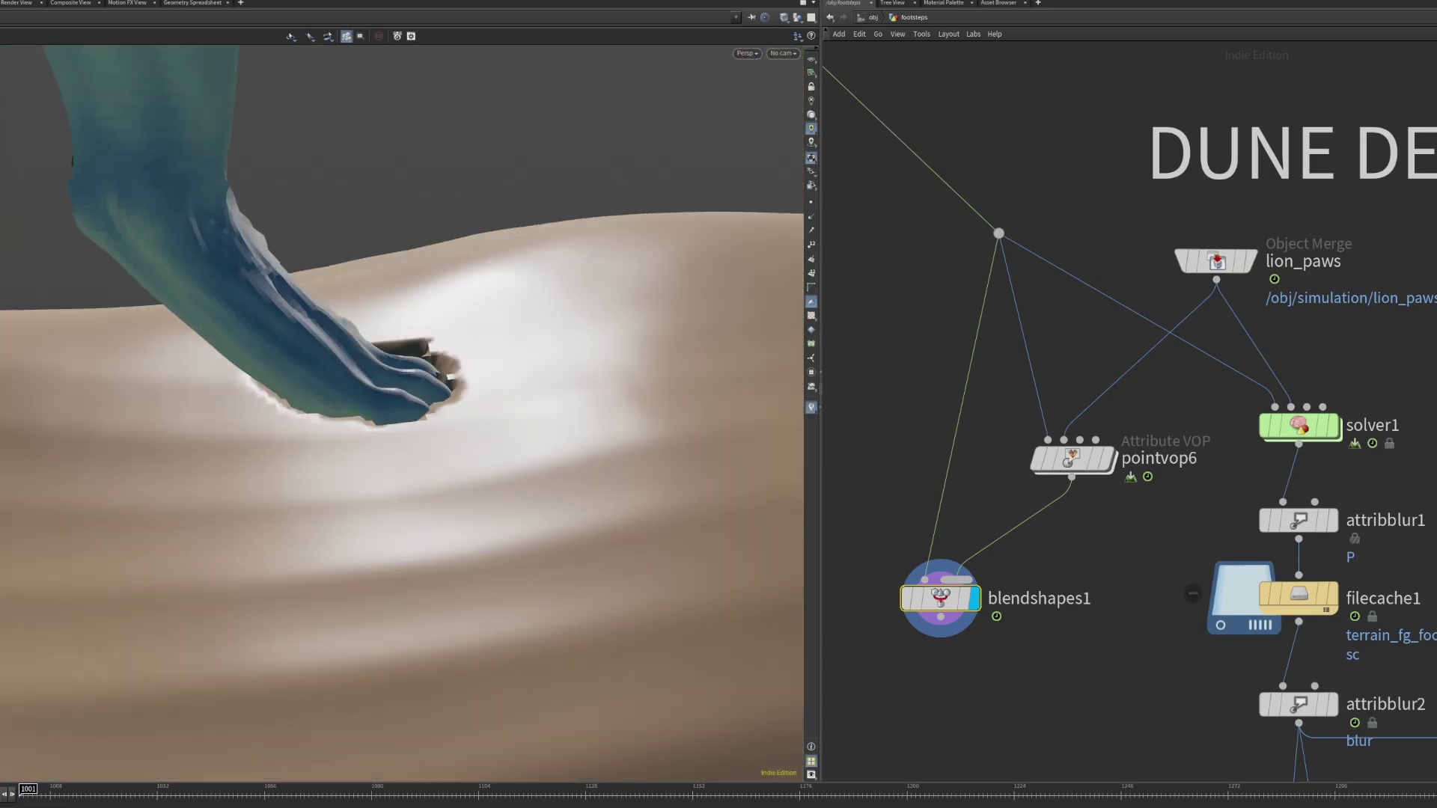
pyautogui.doubleClick(1073, 458)
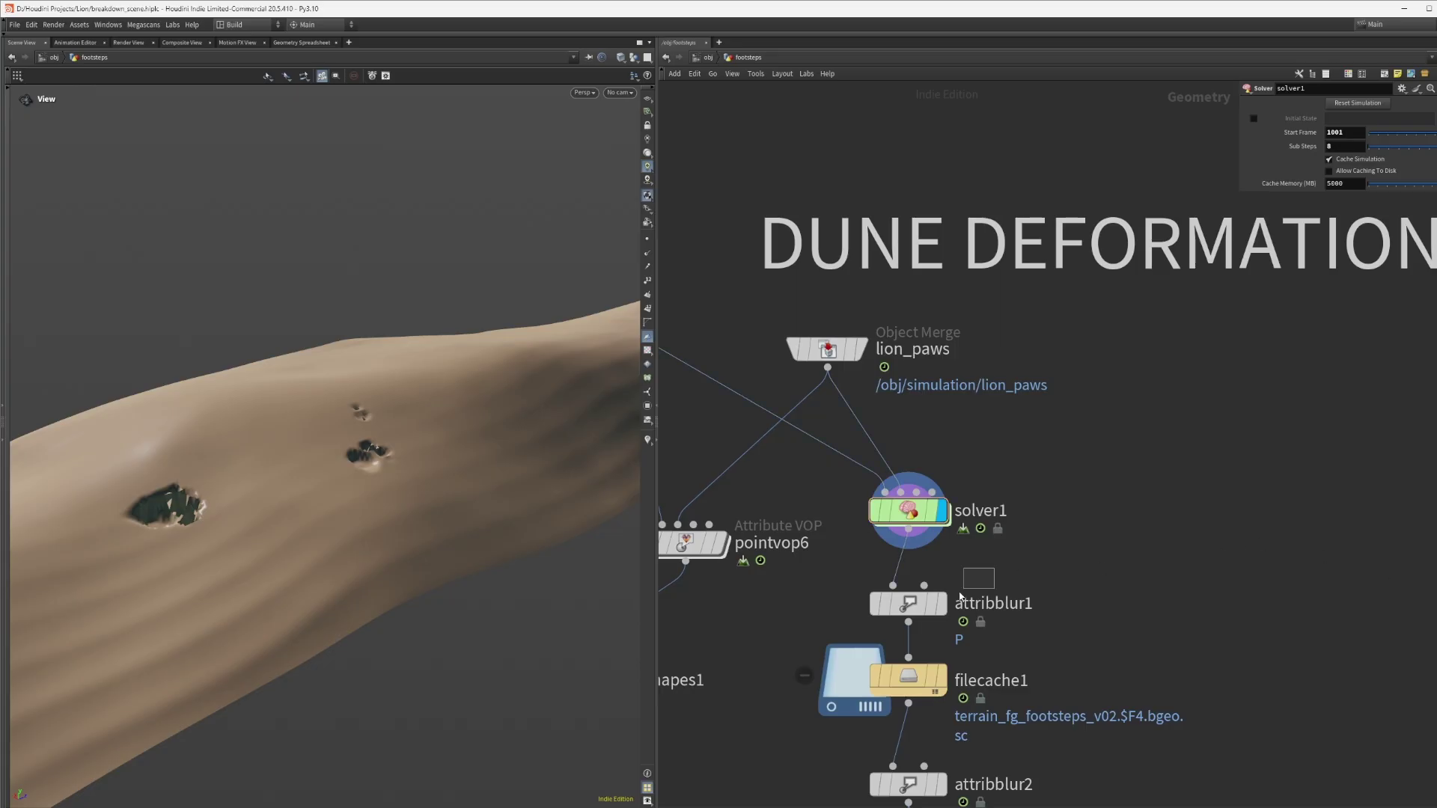
# Display attribblur1's blurred footprints, shift geometryvopglobal1 left, and go back up to the footsteps network
pyautogui.click(941, 603)
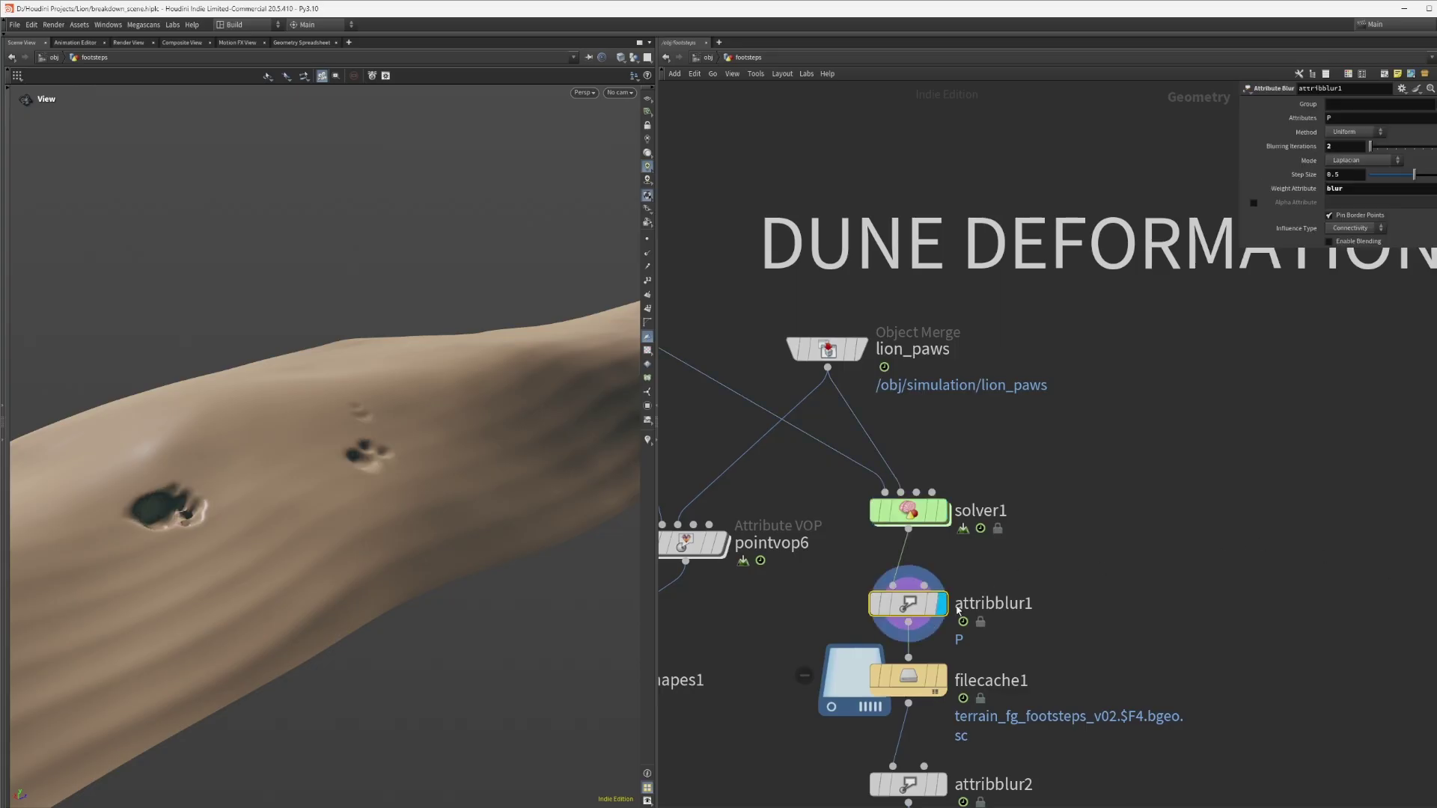
pyautogui.scroll(3, 981, 524)
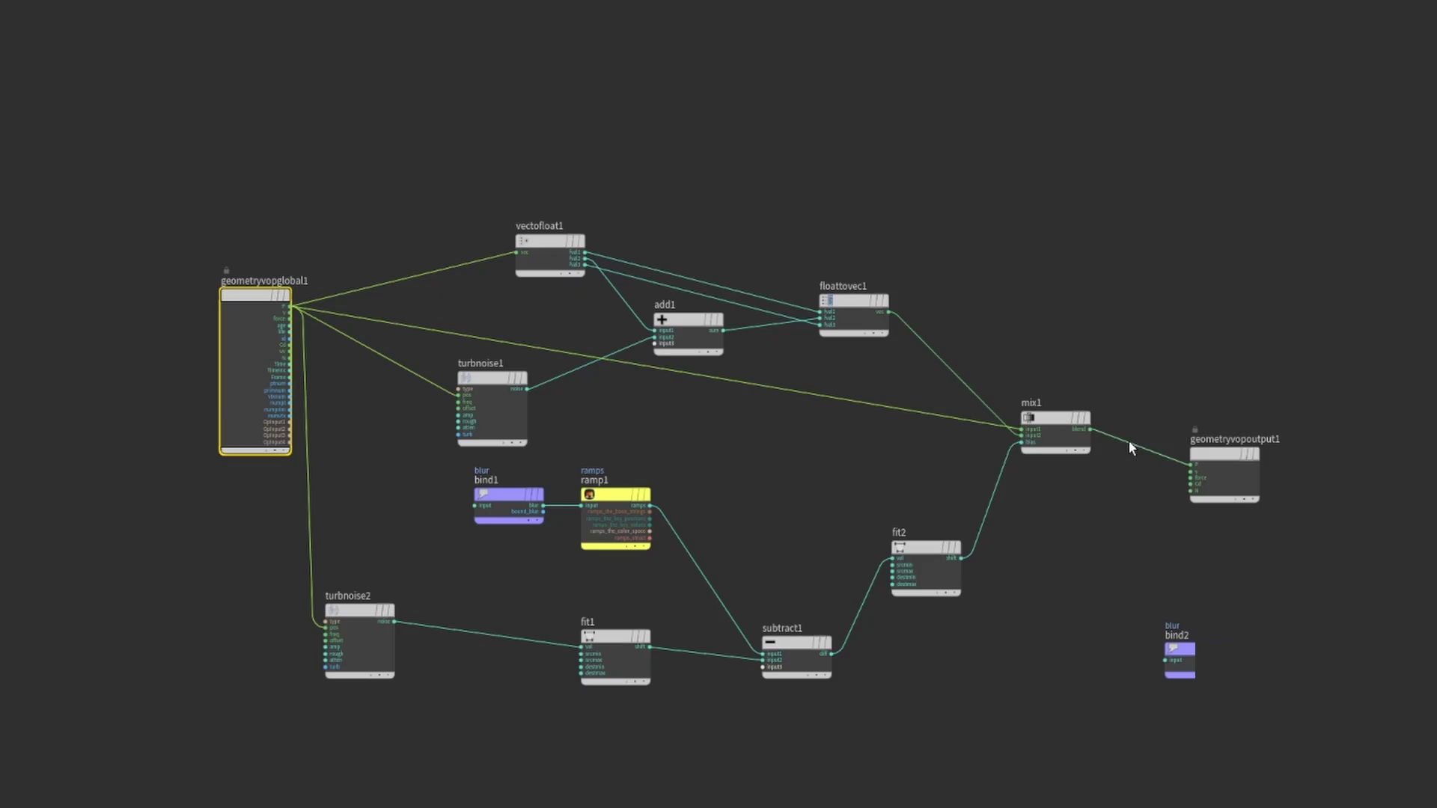
pyautogui.scroll(2, 692, 438)
pyautogui.moveTo(168, 279); pyautogui.dragTo(84, 280)
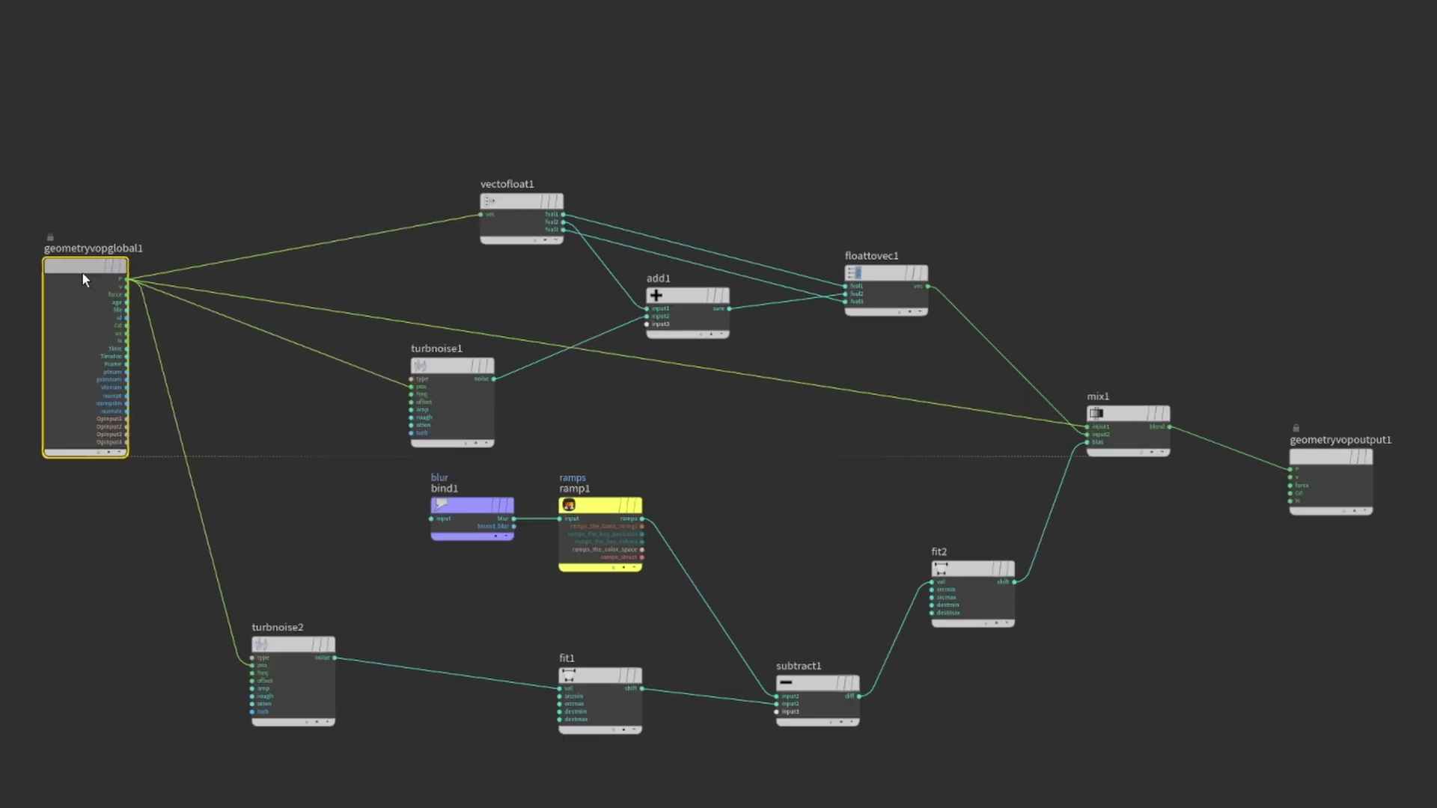
pyautogui.press('u')
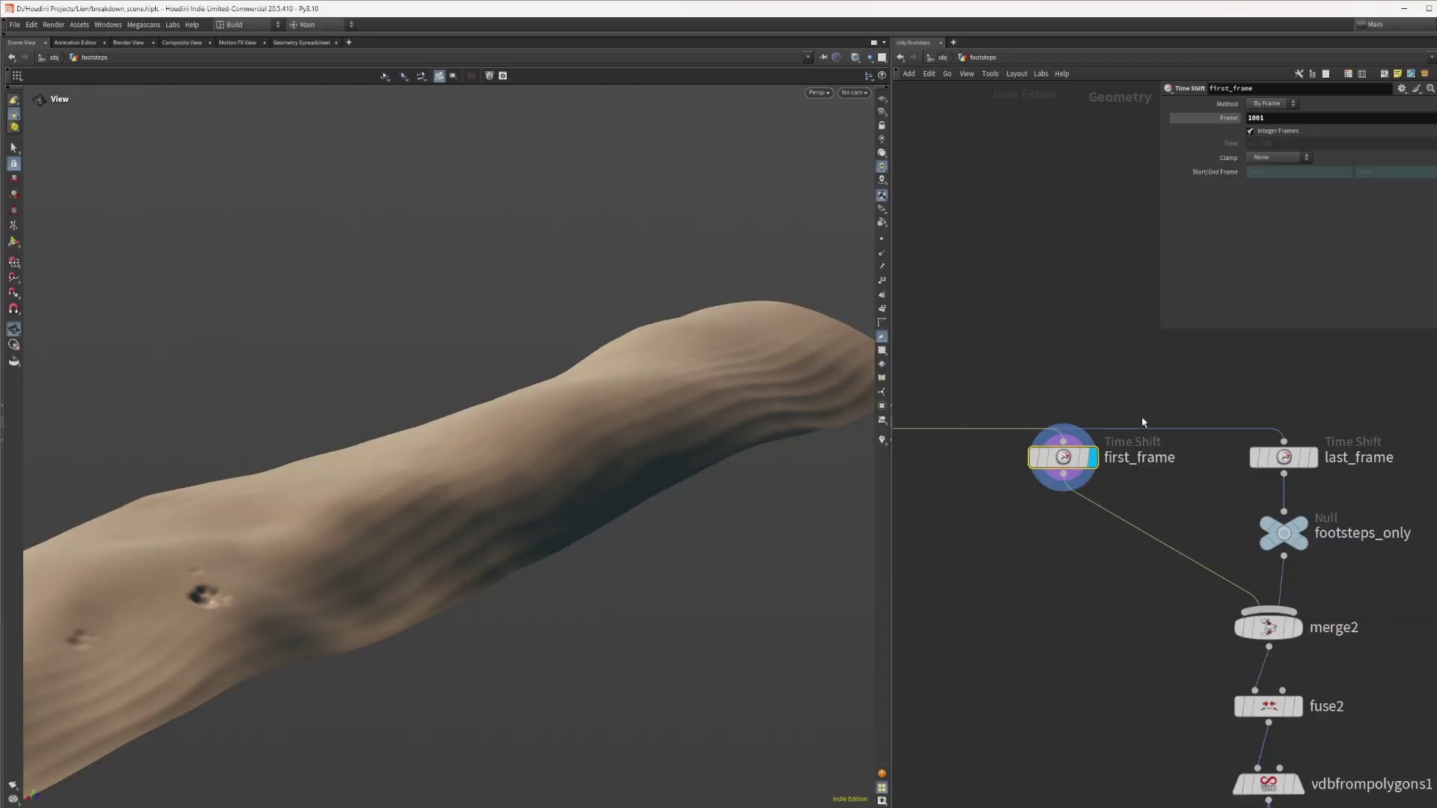
# Orbit around the dune strip and display the vdbfrompolygons1 footprint volumes
pyautogui.moveTo(1111, 631); pyautogui.dragTo(999, 546, button='middle')
pyautogui.press('r')
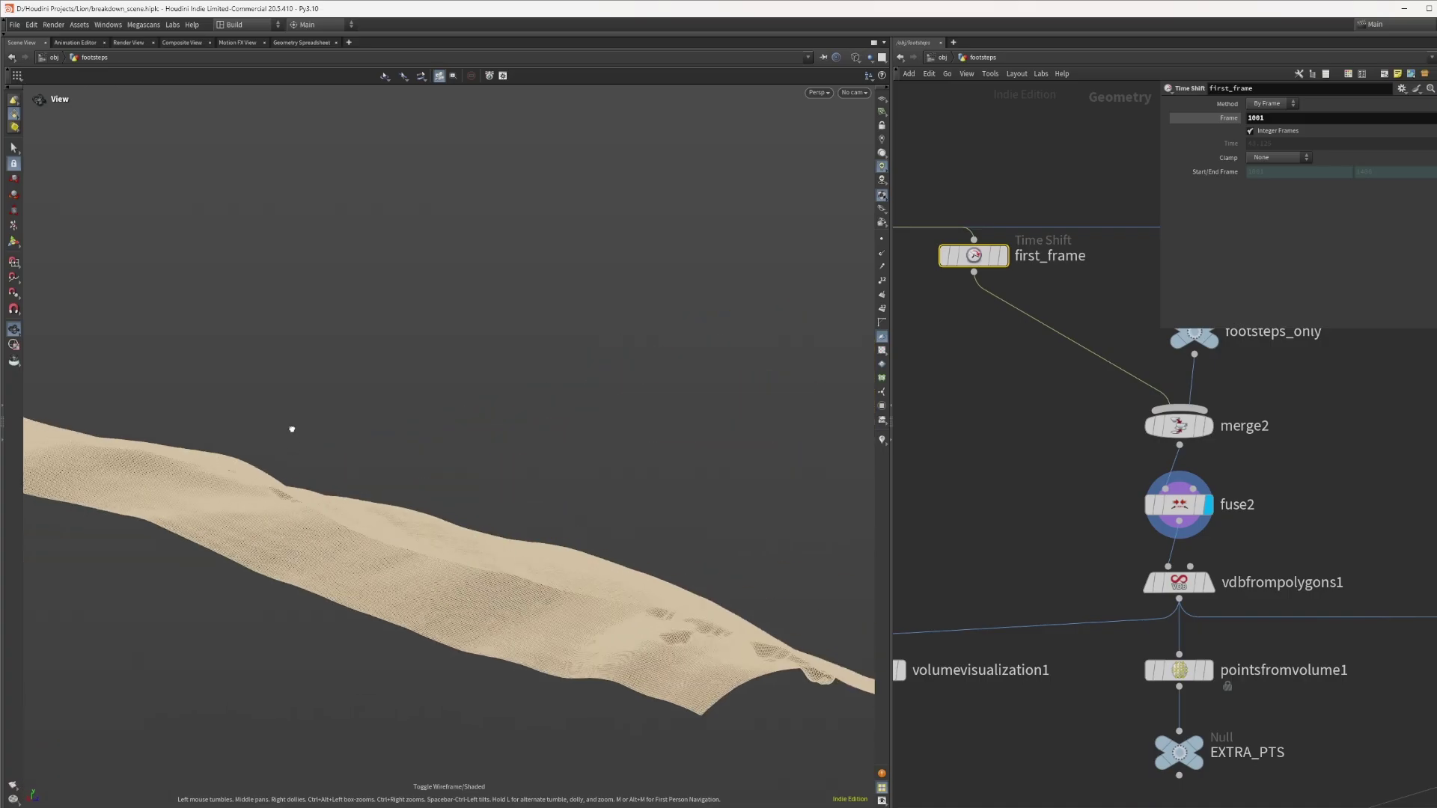
pyautogui.moveTo(291, 413); pyautogui.dragTo(292, 503)
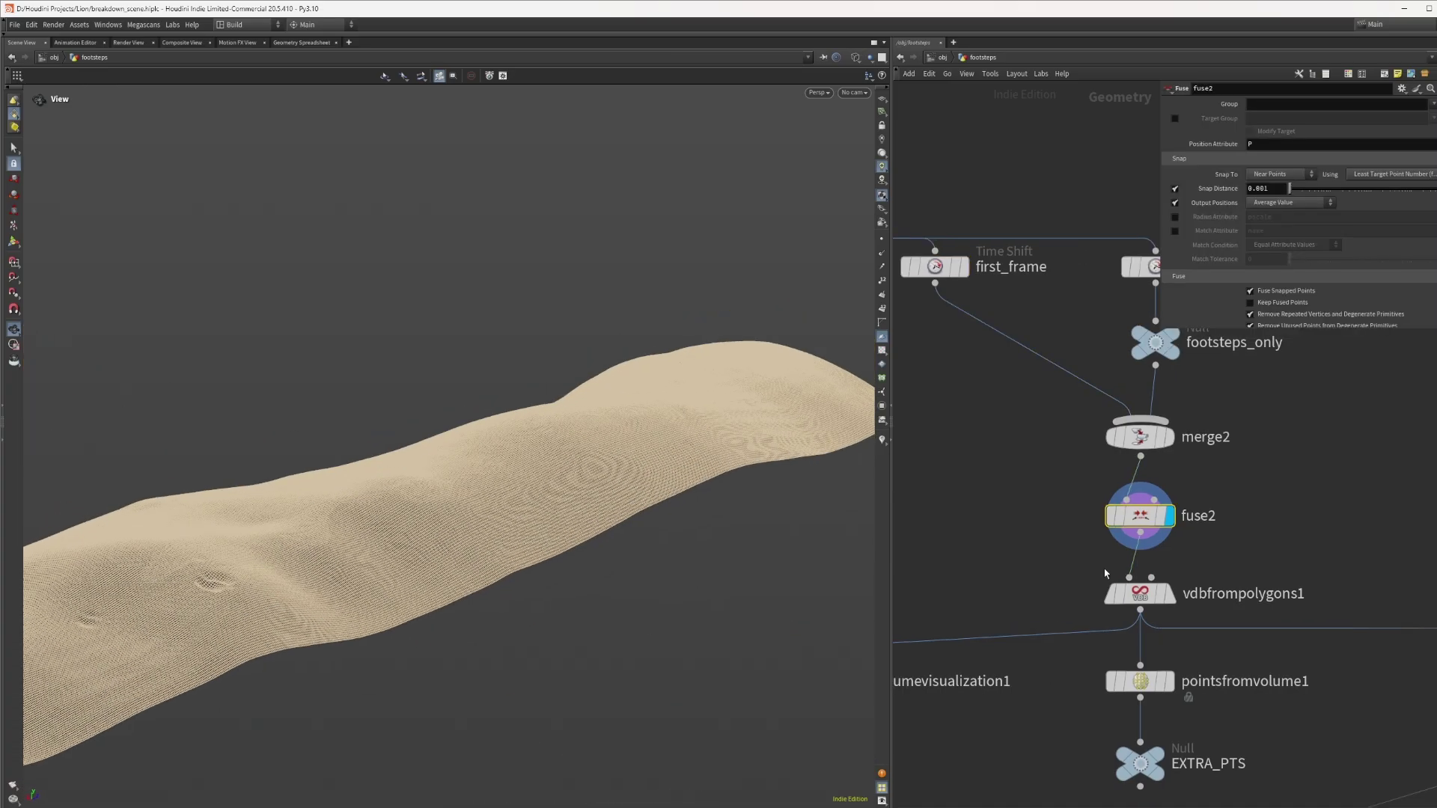
pyautogui.moveTo(292, 503); pyautogui.dragTo(457, 502)
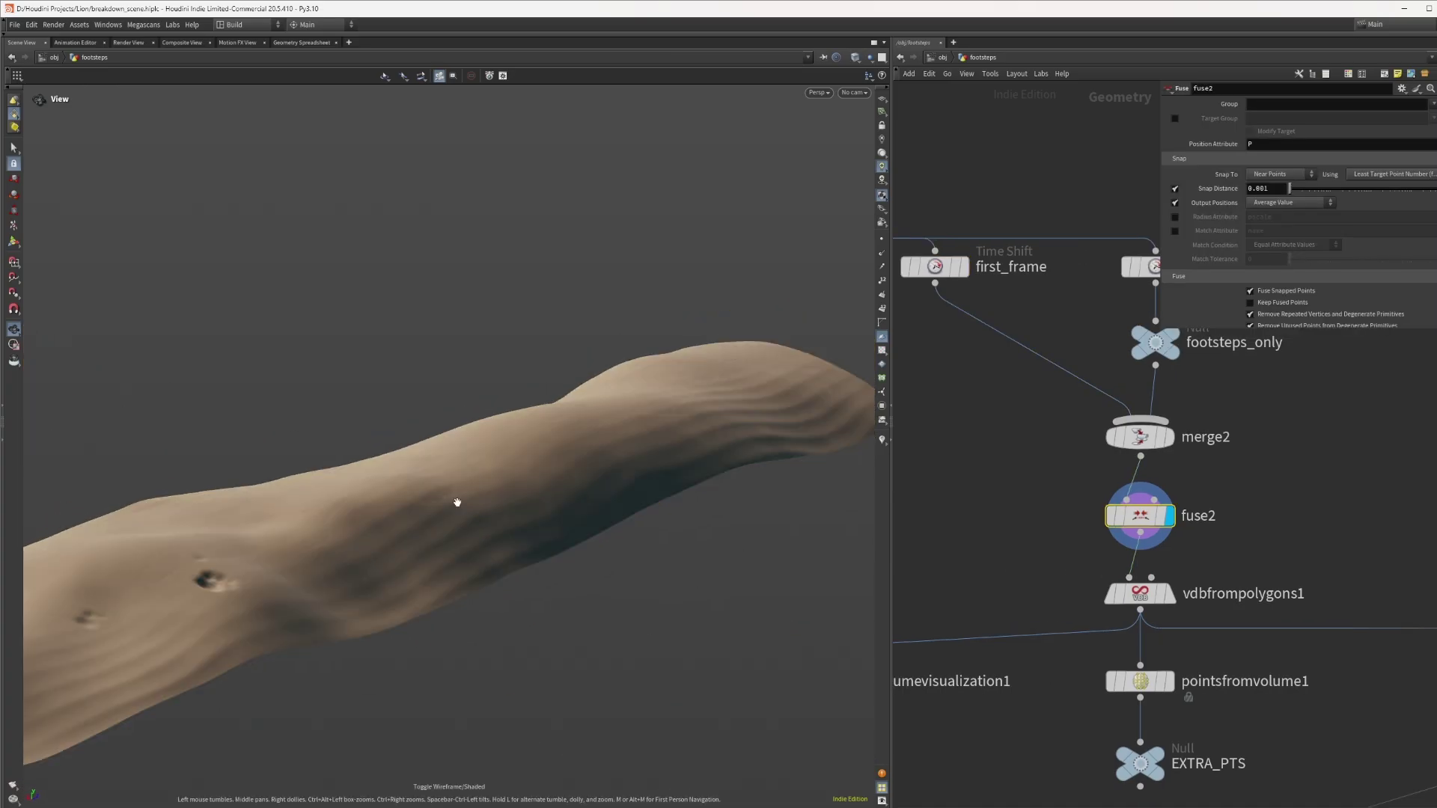
pyautogui.press('r')
pyautogui.click(1140, 594)
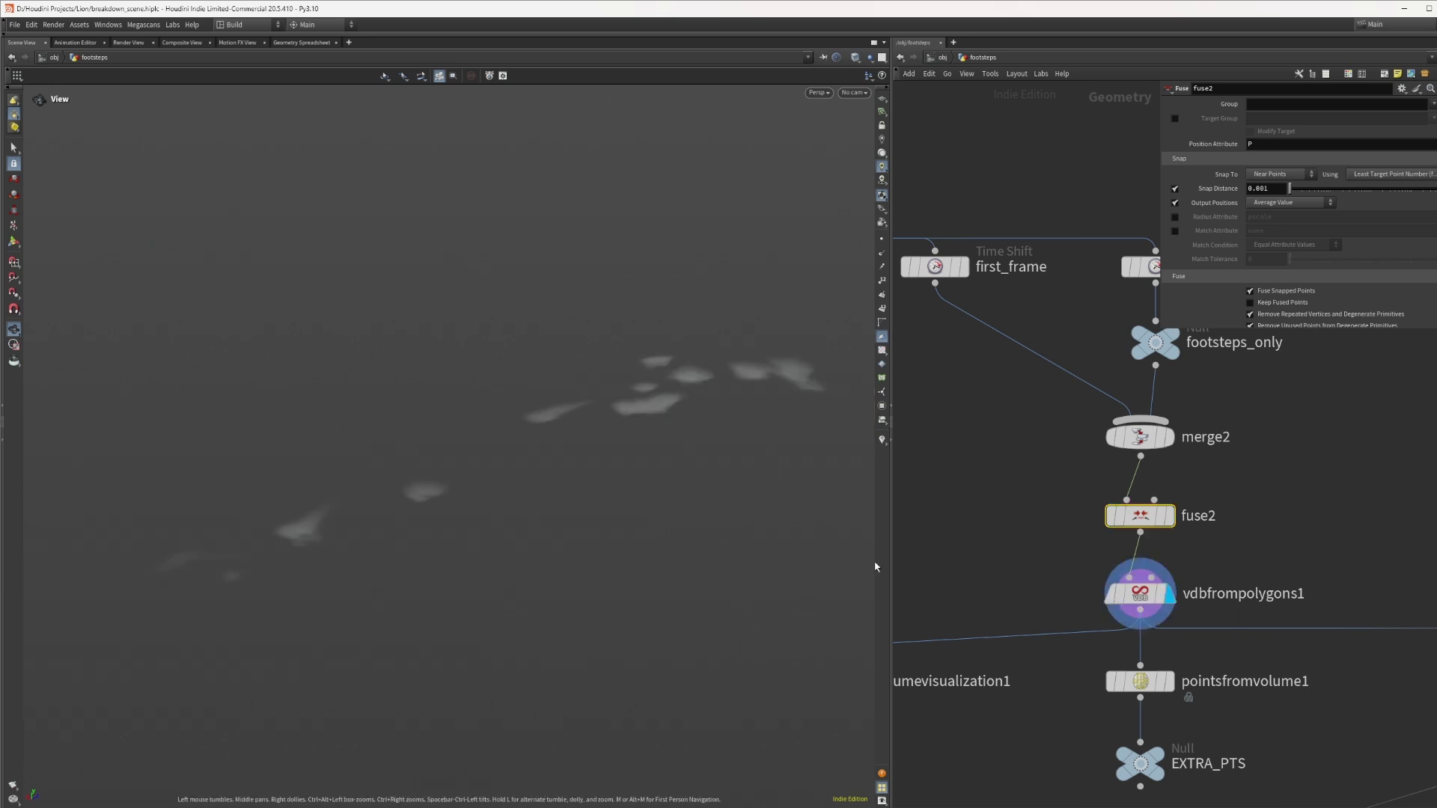
# Display the volumevisualization1 volume shapes and orbit around the sand terrain
pyautogui.moveTo(898, 591); pyautogui.dragTo(1107, 488, button='middle')
pyautogui.click(1121, 576)
pyautogui.moveTo(654, 458); pyautogui.dragTo(586, 479)
pyautogui.scroll(-3, 1177, 407)
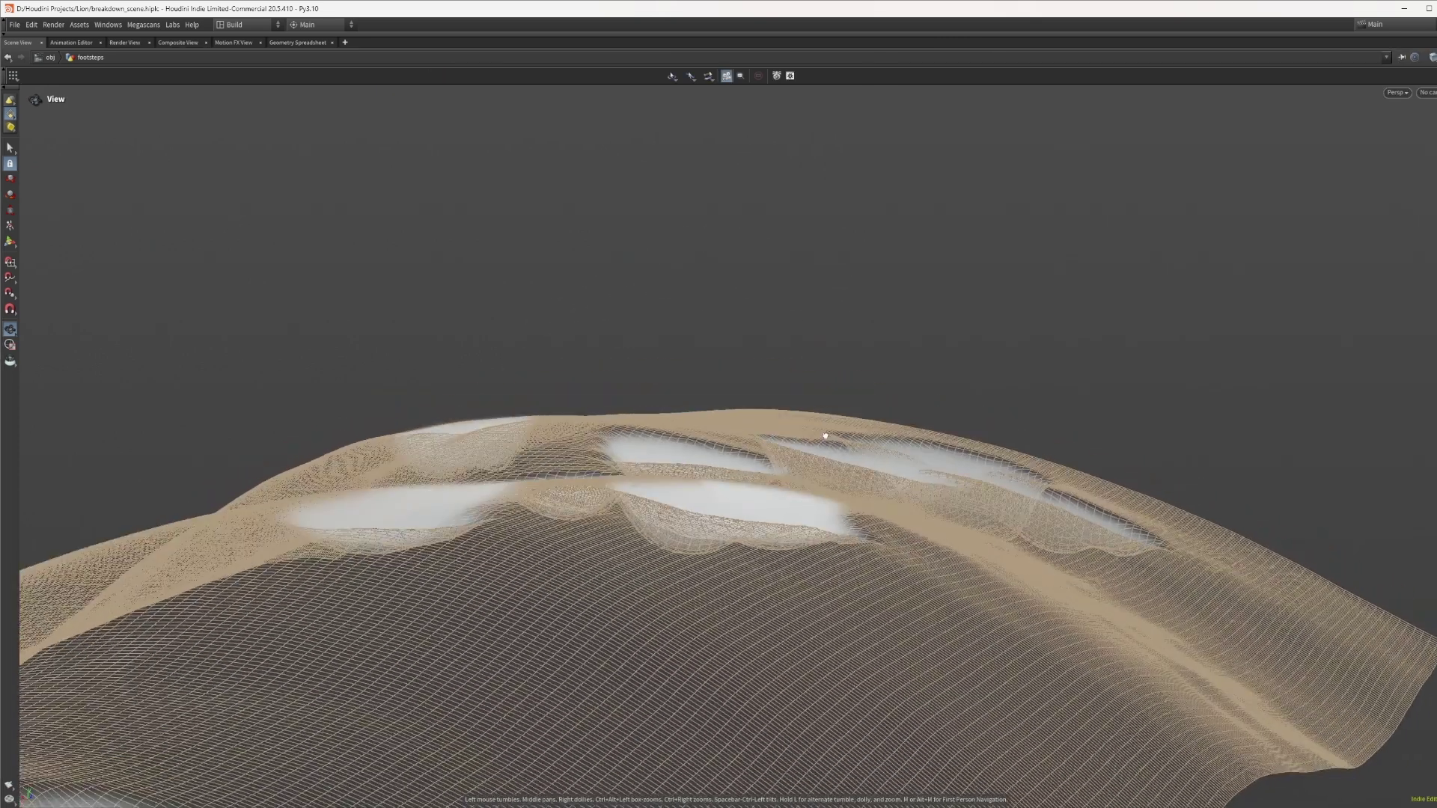
pyautogui.scroll(3, 722, 443)
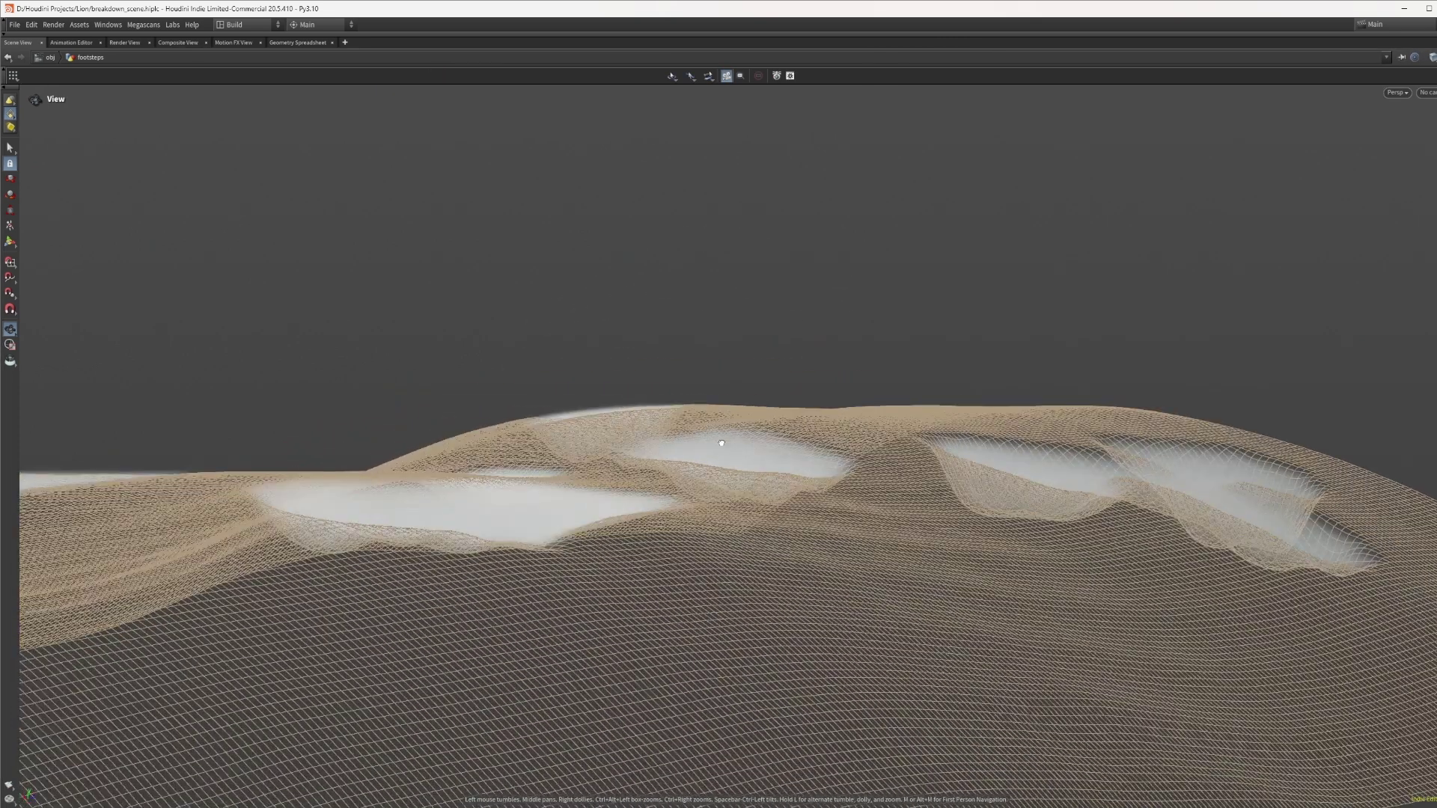
pyautogui.moveTo(722, 443)
pyautogui.mouseDown()
pyautogui.moveTo(539, 513)
pyautogui.moveTo(760, 513)
pyautogui.moveTo(461, 594)
pyautogui.moveTo(667, 474)
pyautogui.moveTo(555, 522)
pyautogui.mouseUp()
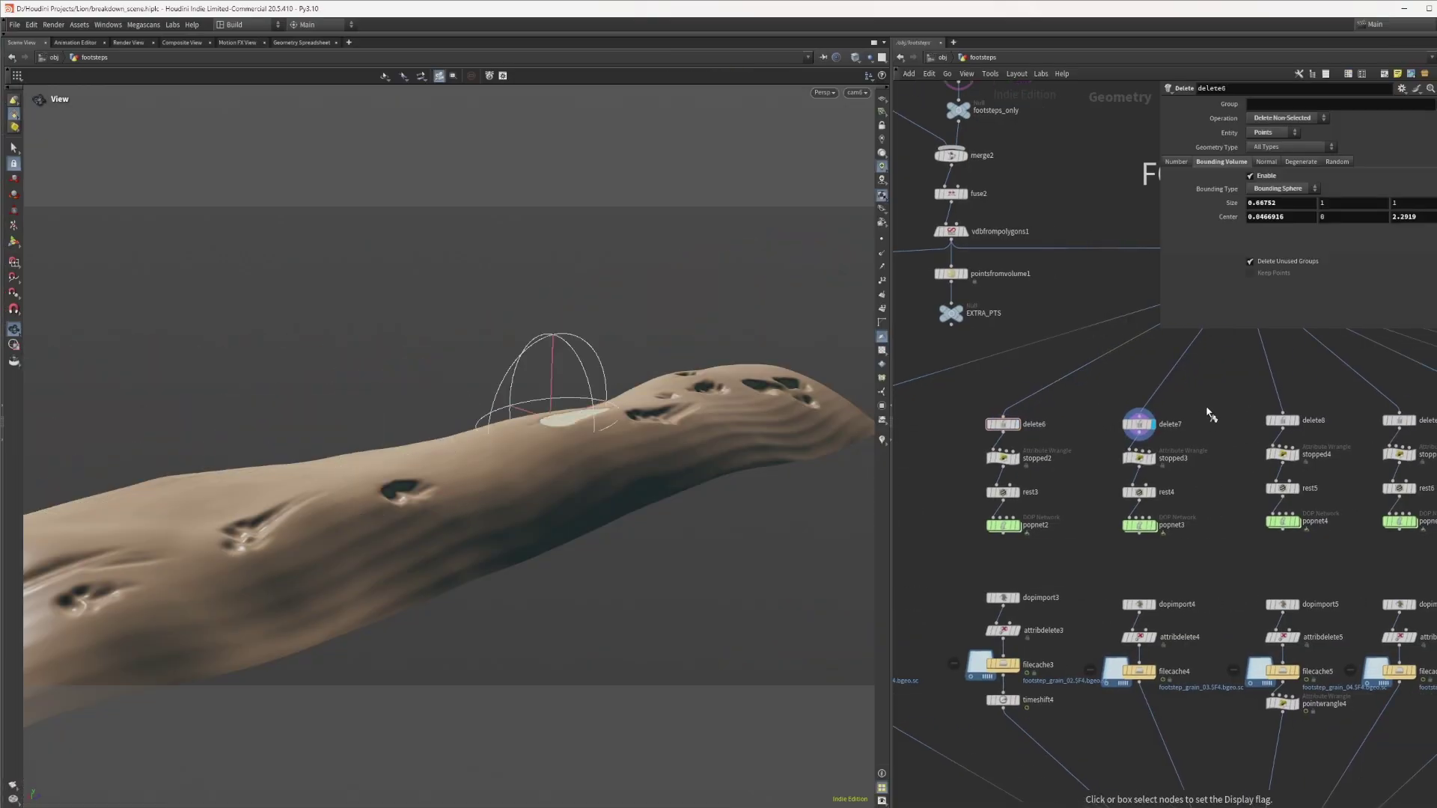
# Display the next footprint's sand patch, then inspect popgrains2, popsolver, staticobject, gravity1 and popawaken2 inside popnet
pyautogui.click(1282, 417)
pyautogui.doubleClick(963, 527)
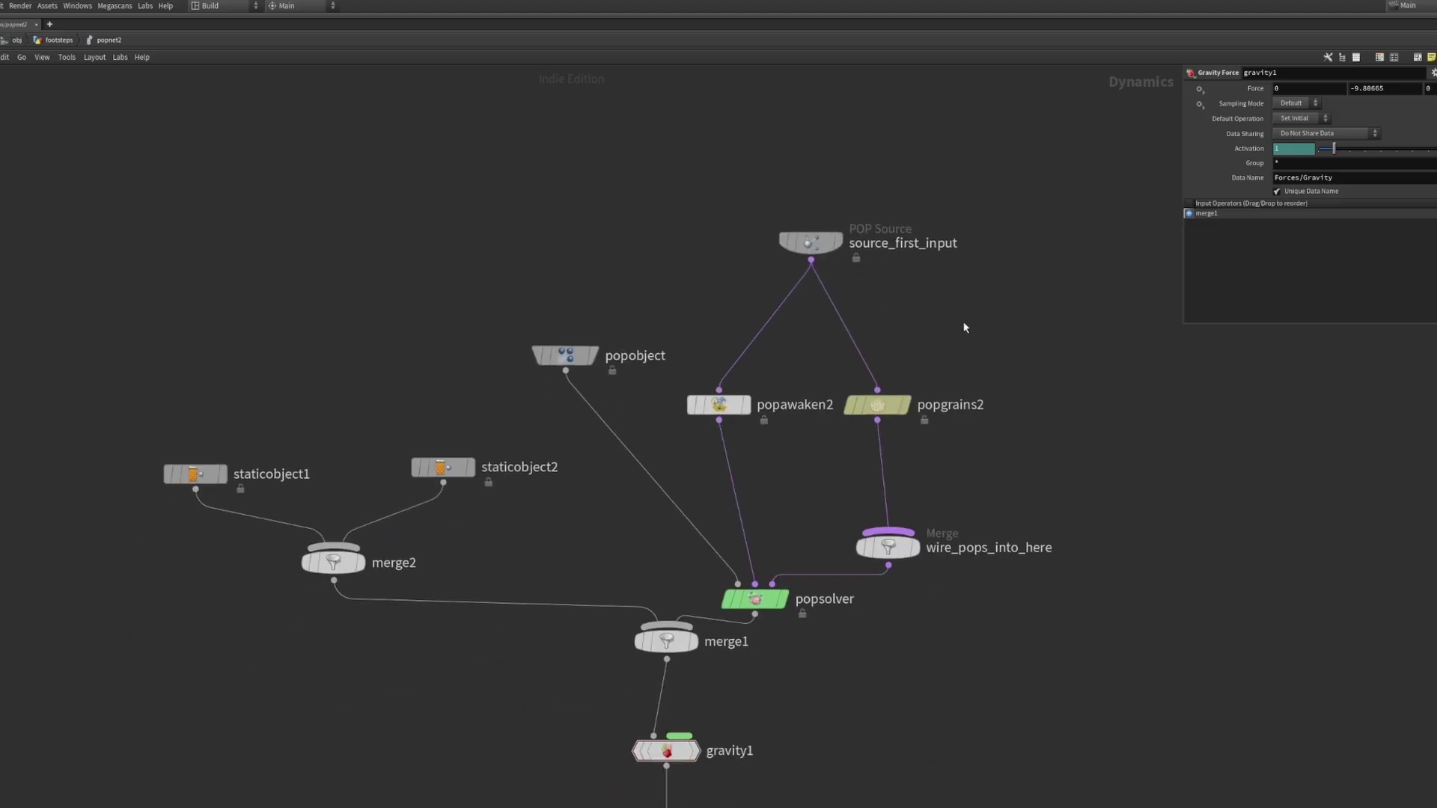
pyautogui.click(877, 404)
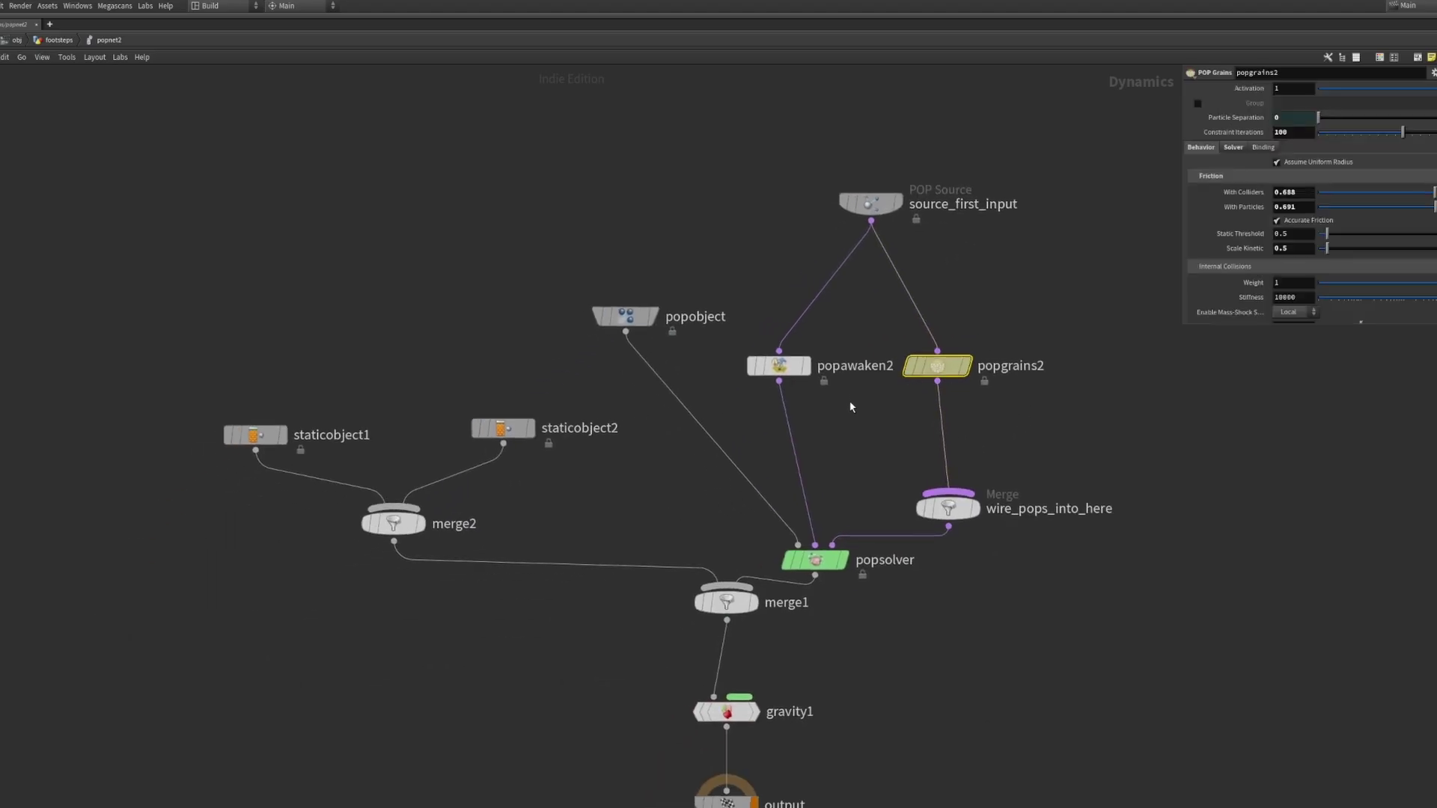
pyautogui.click(817, 560)
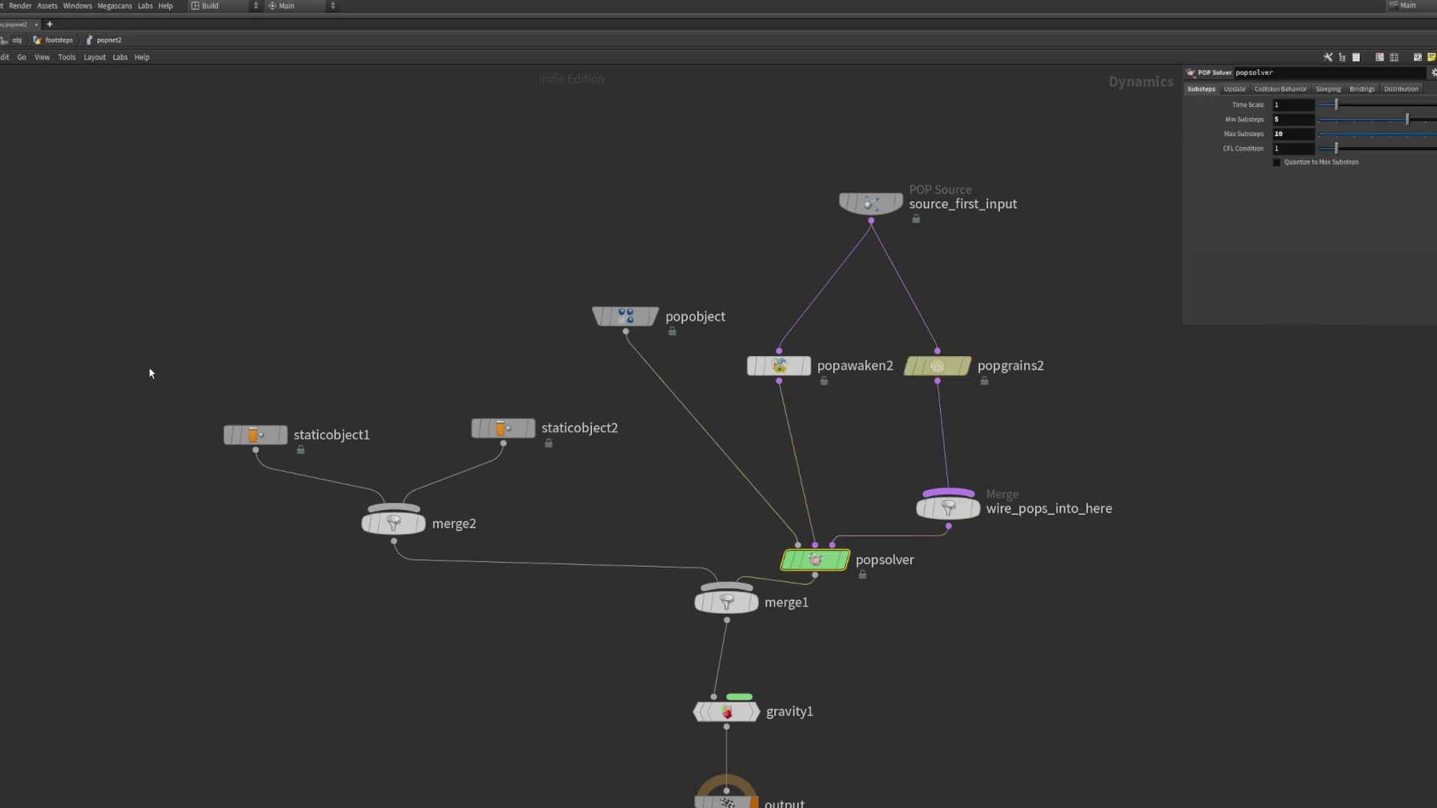
pyautogui.click(254, 434)
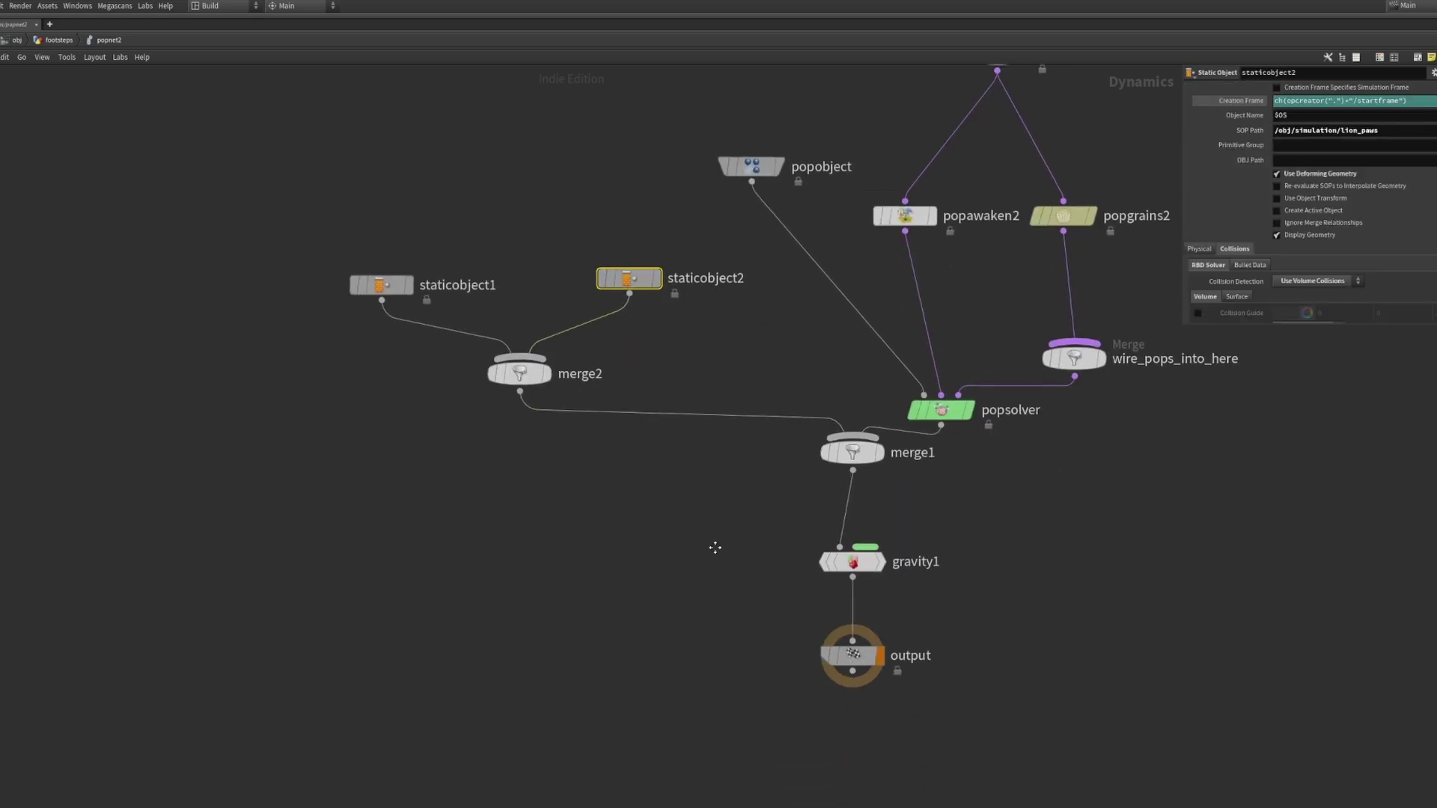
pyautogui.moveTo(744, 504); pyautogui.dragTo(853, 558)
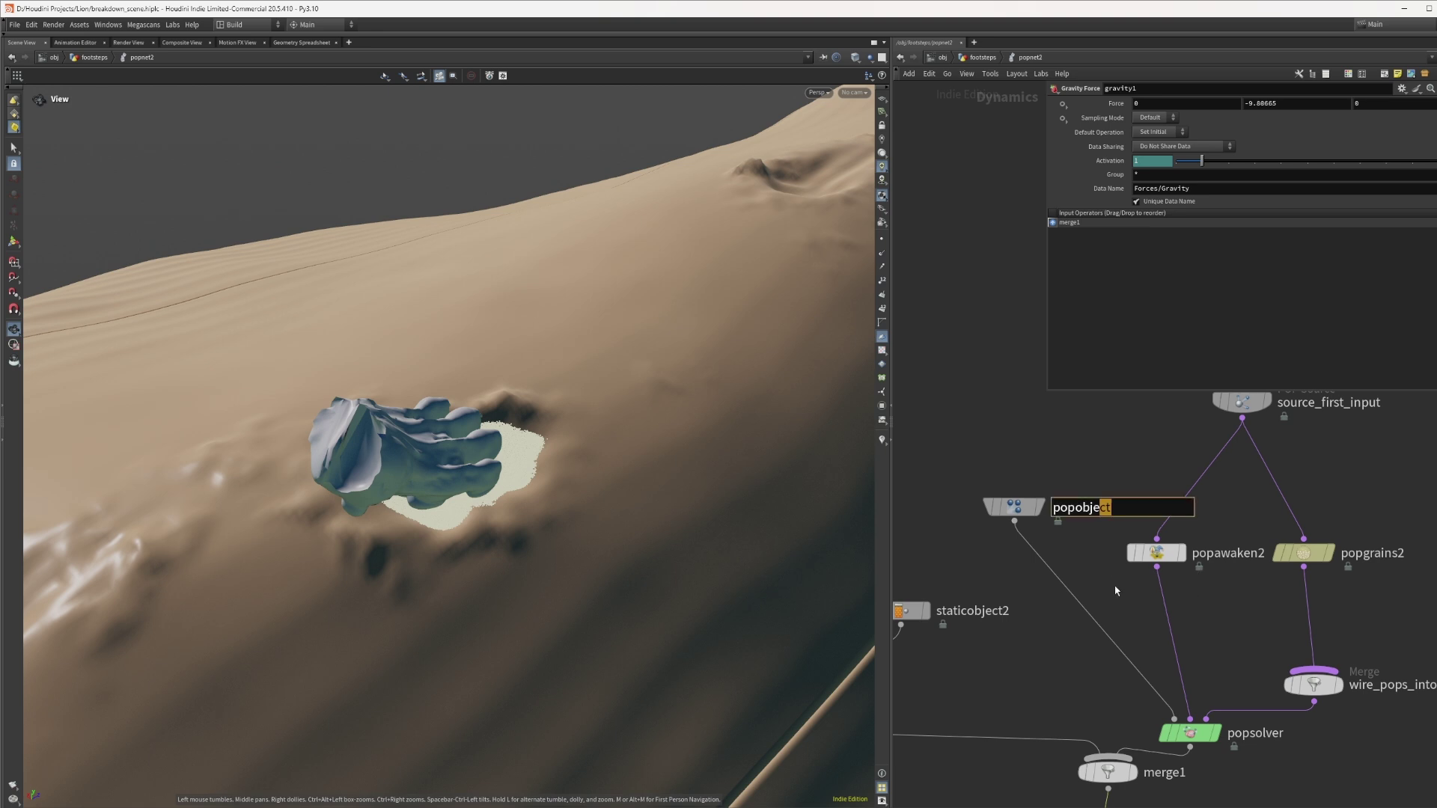
pyautogui.click(1156, 553)
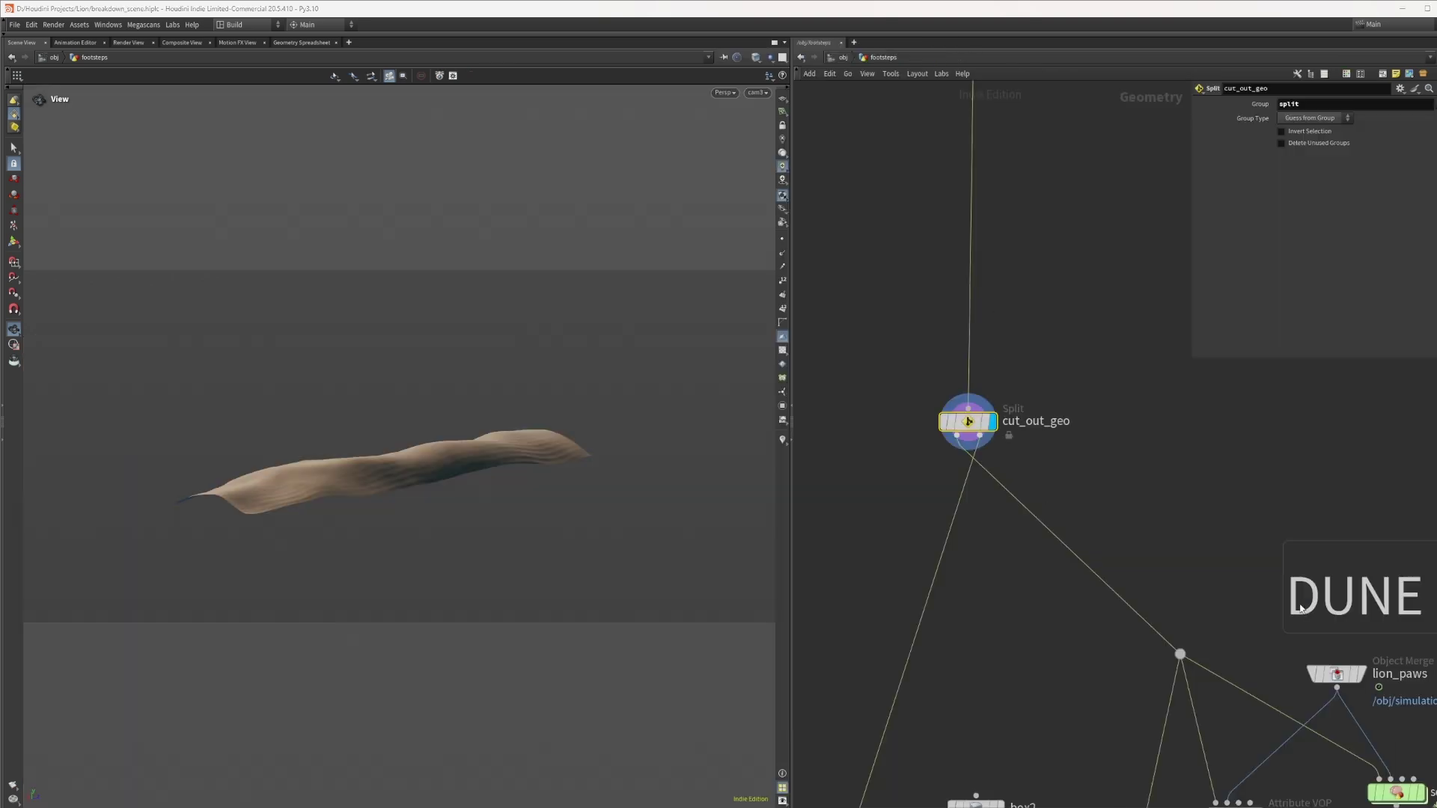
# Display the full dune from null1
pyautogui.moveTo(902, 483); pyautogui.dragTo(952, 369, button='middle')
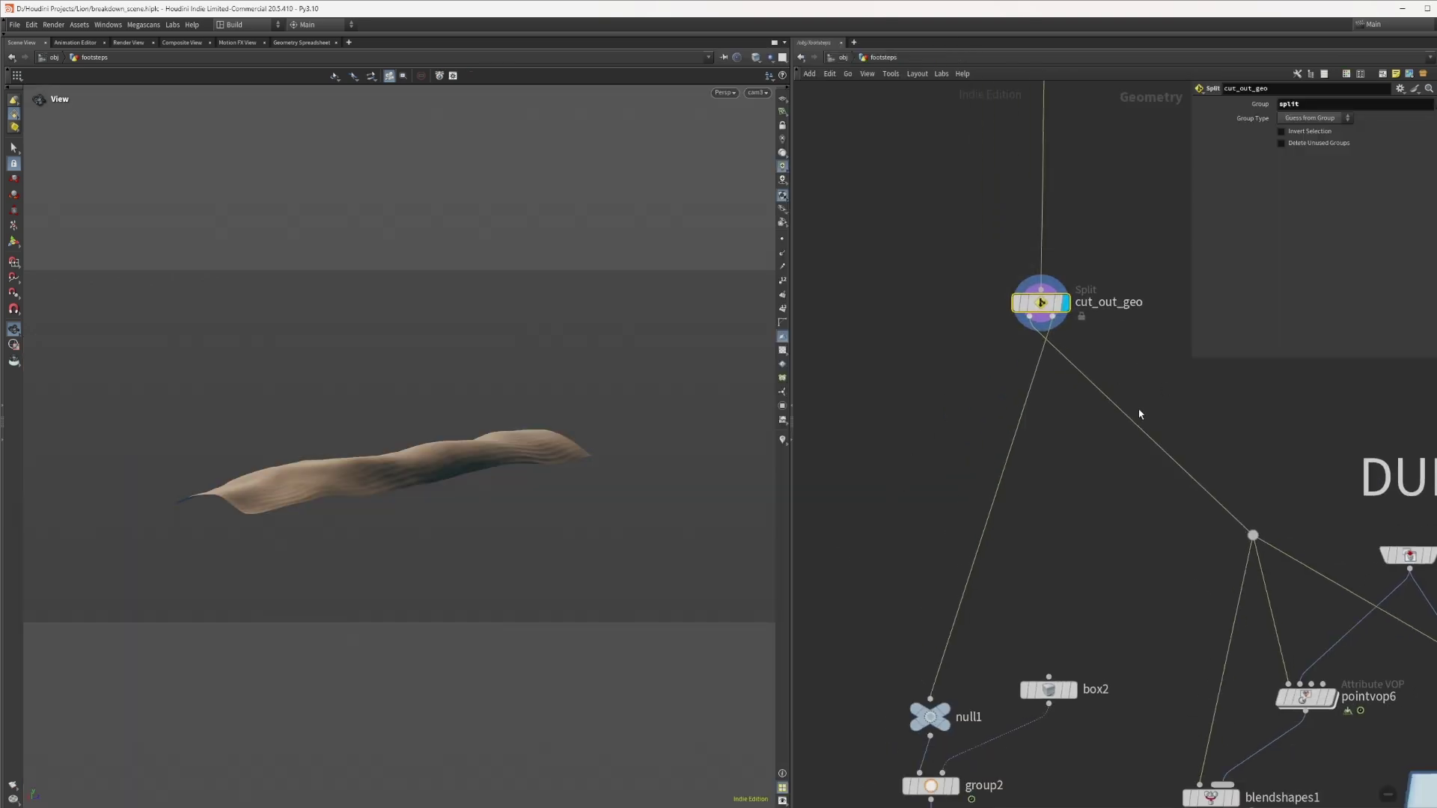
pyautogui.moveTo(1063, 598); pyautogui.dragTo(1056, 321, button='middle')
pyautogui.click(949, 449)
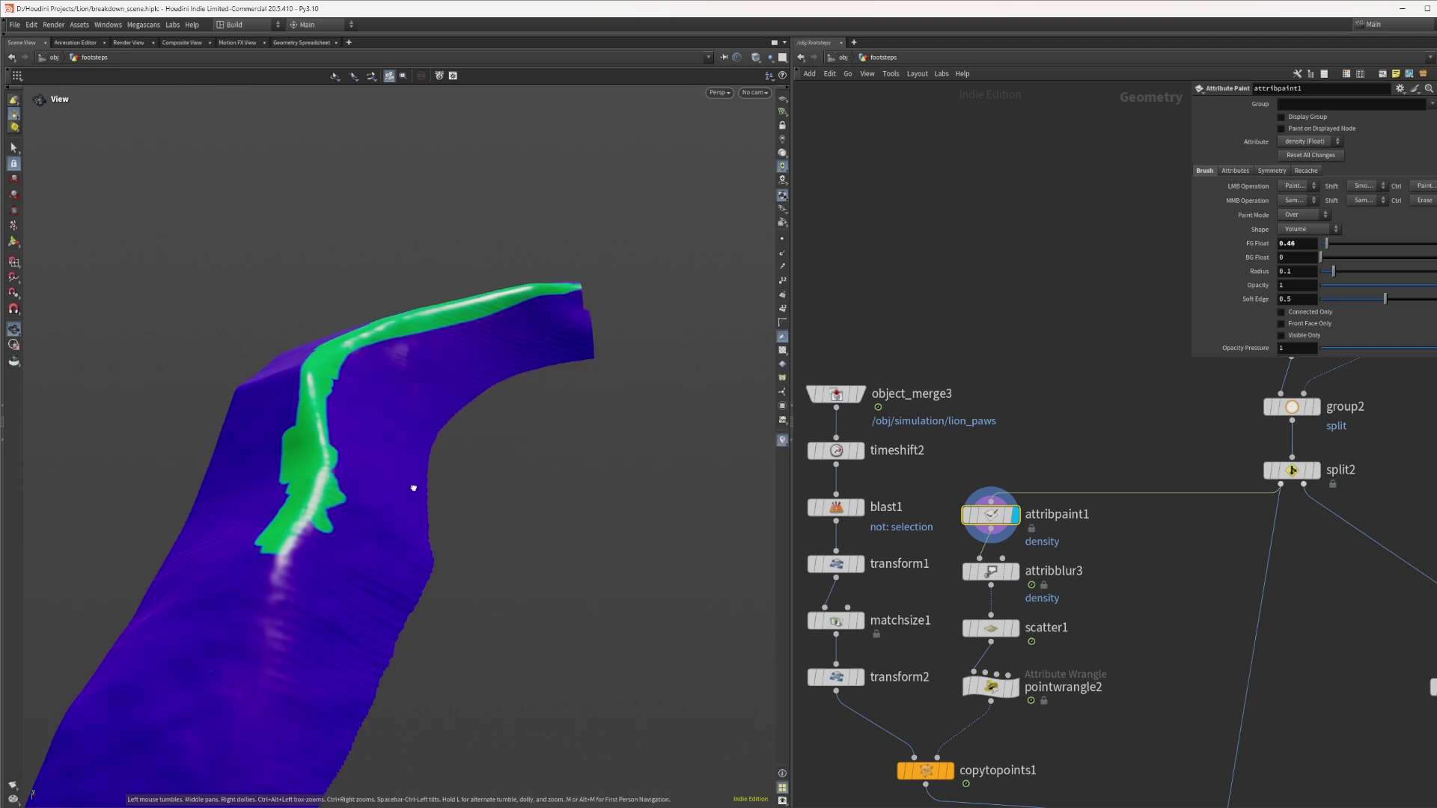
# Display attribblur3's blurred density and orbit in on the painted dune strip
pyautogui.moveTo(413, 488); pyautogui.dragTo(435, 530)
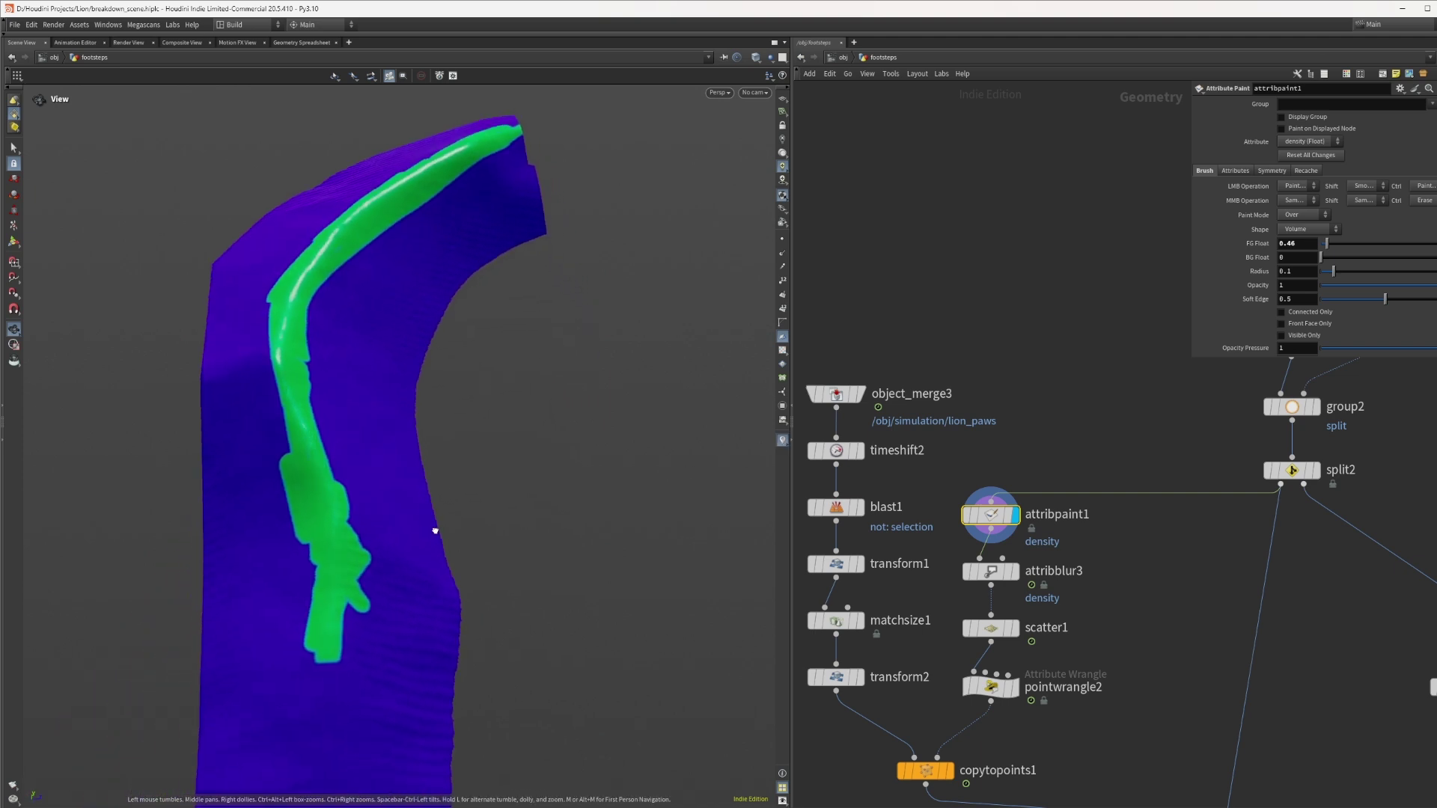
pyautogui.moveTo(1090, 568); pyautogui.dragTo(1113, 472, button='middle')
pyautogui.click(1038, 477)
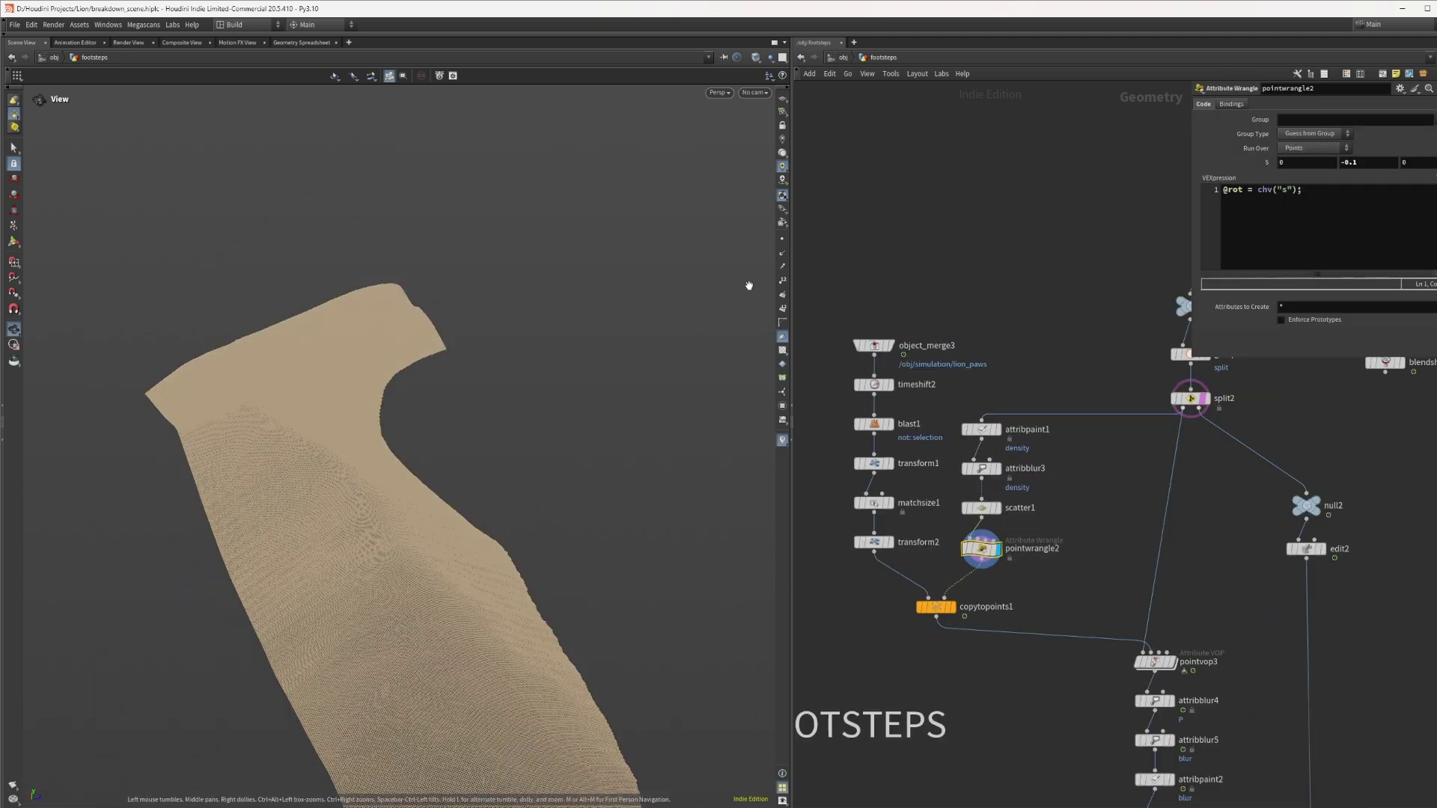
pyautogui.moveTo(427, 513); pyautogui.dragTo(444, 468)
# Display the lion paws from object_merge3 and frame them in the viewport
pyautogui.click(891, 346)
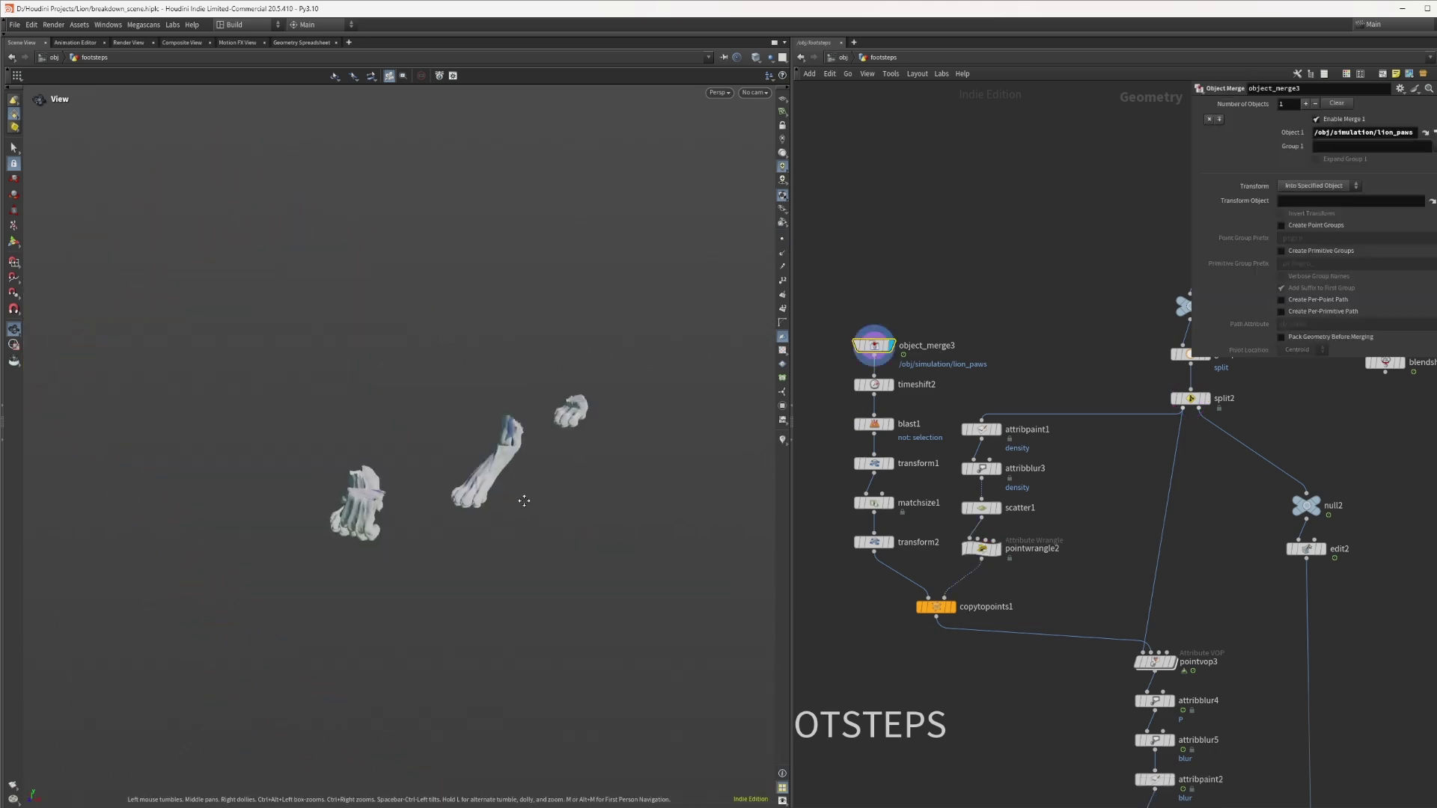
pyautogui.scroll(2, 524, 501)
pyautogui.scroll(4, 971, 315)
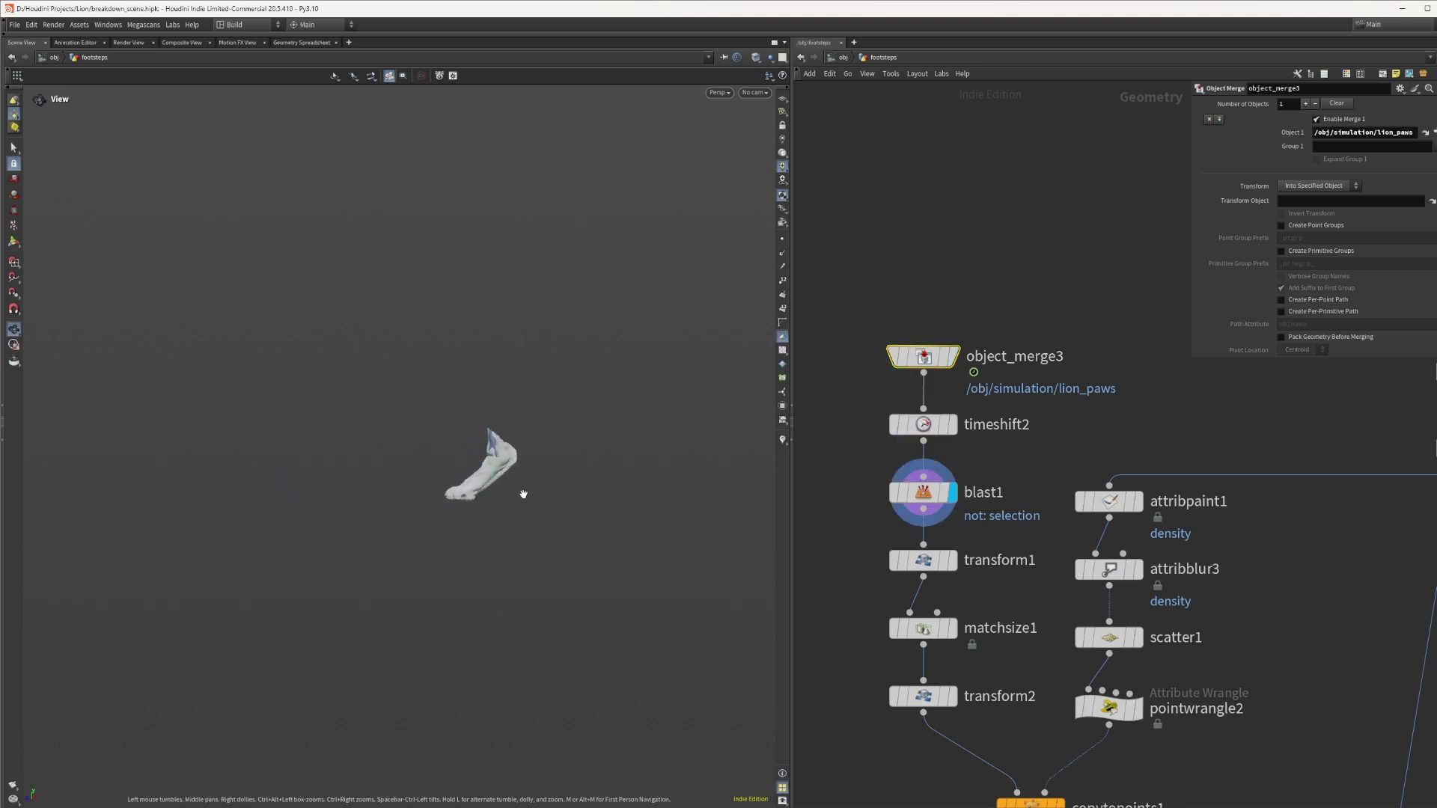
pyautogui.press('f')
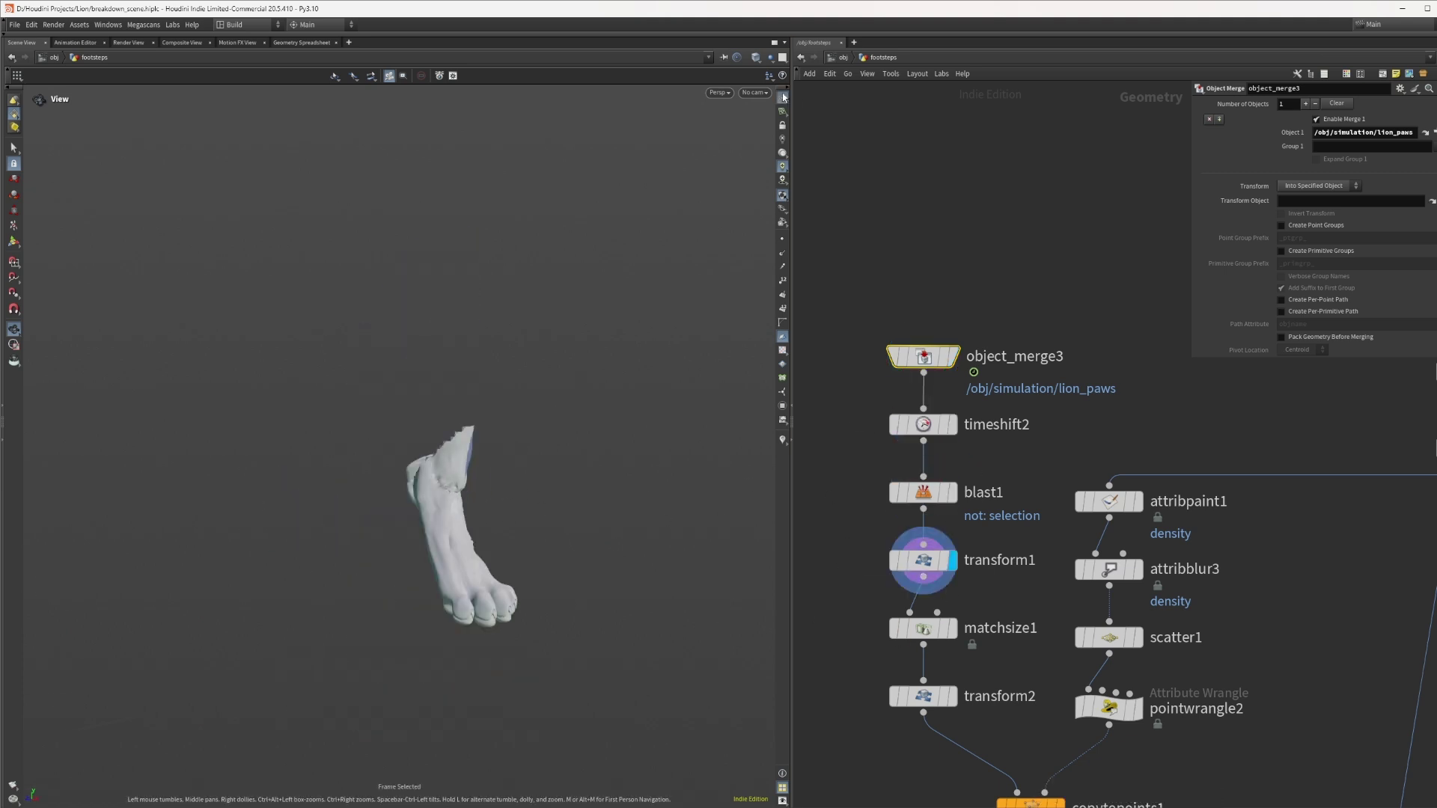
# Display the resized matchsize1 paw, then the copytopoints1 paw copies
pyautogui.click(952, 629)
pyautogui.scroll(-5, 346, 609)
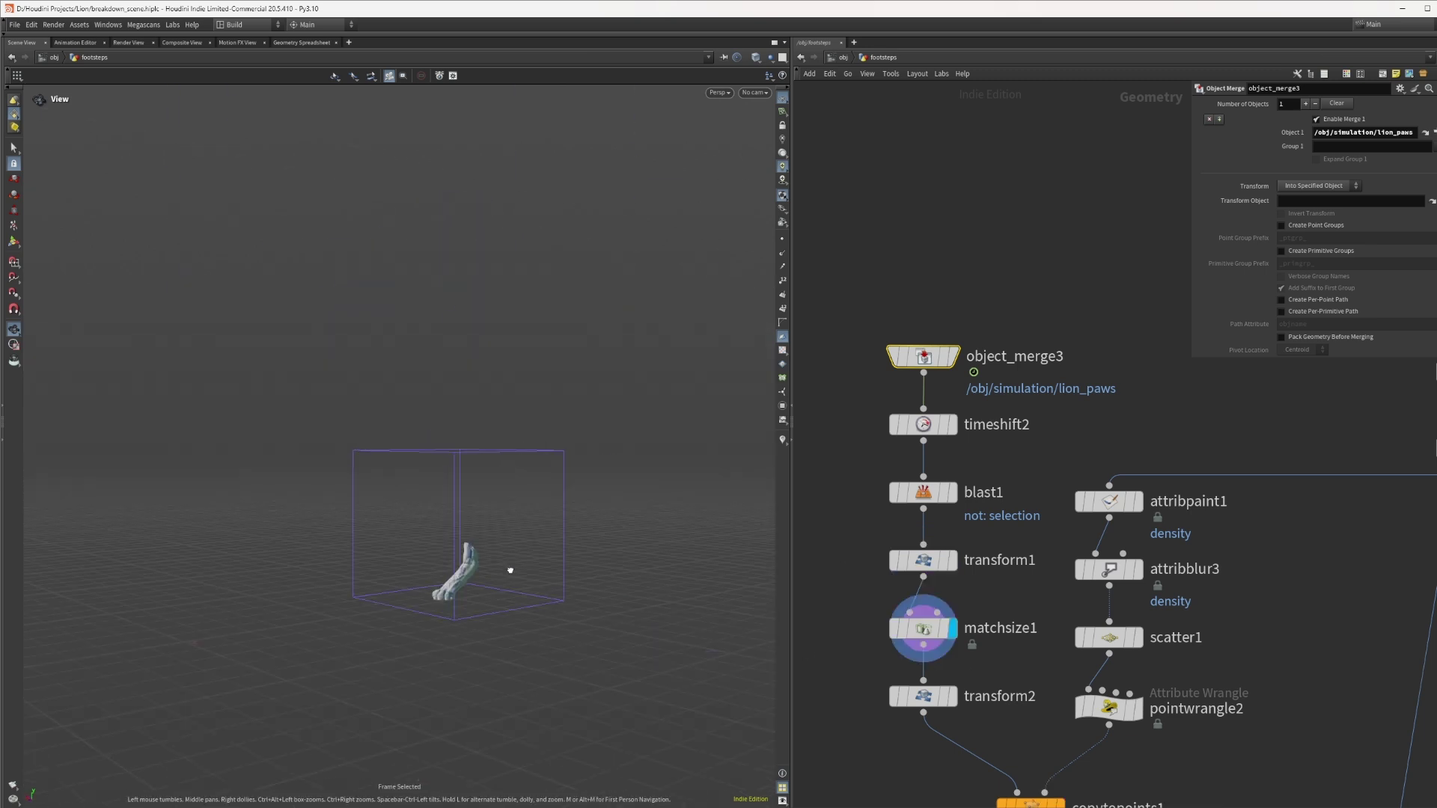
pyautogui.moveTo(945, 747); pyautogui.dragTo(911, 582, button='middle')
pyautogui.click(1026, 642)
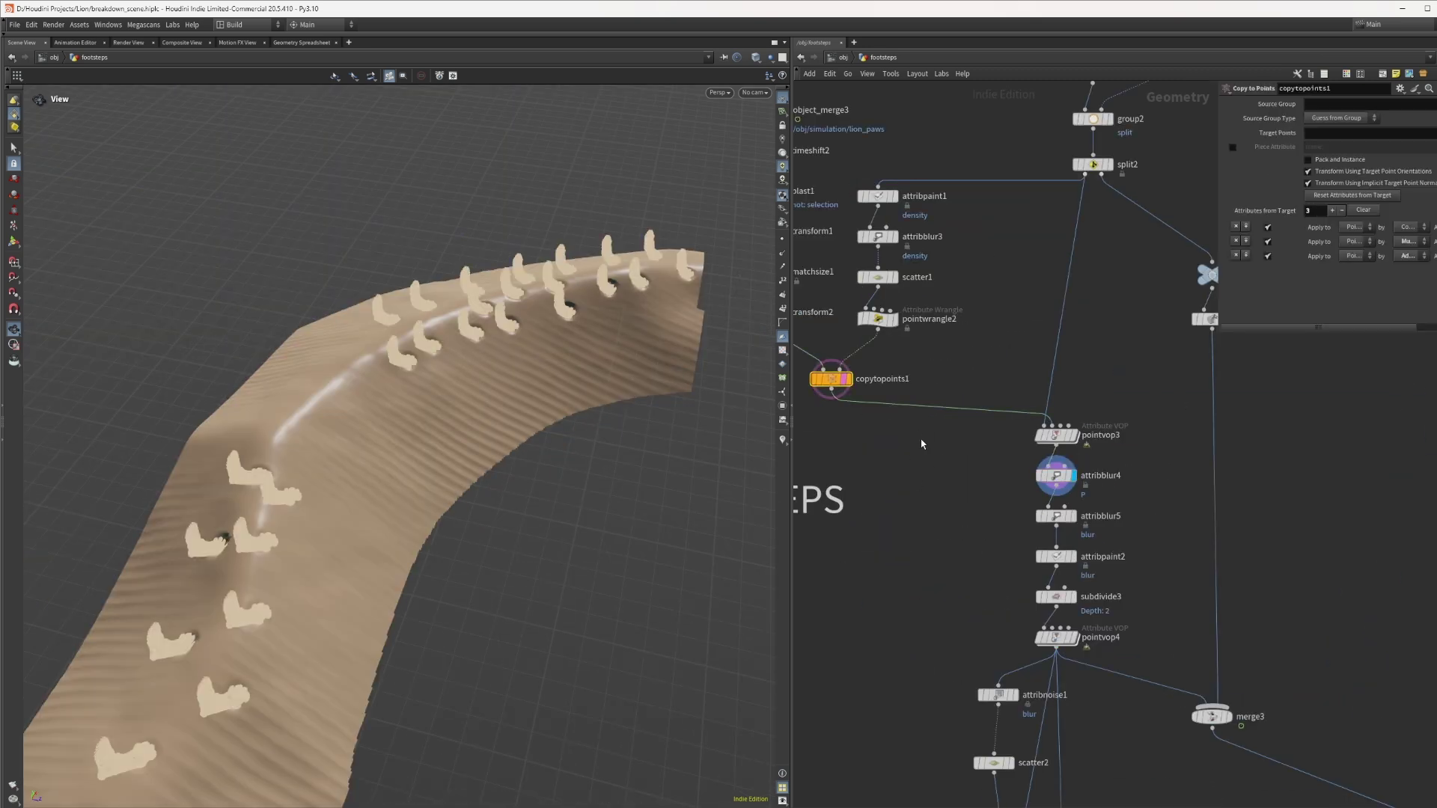
# Check attribblur4's blur settings and attribblur5's attribute and cook info
pyautogui.click(1056, 475)
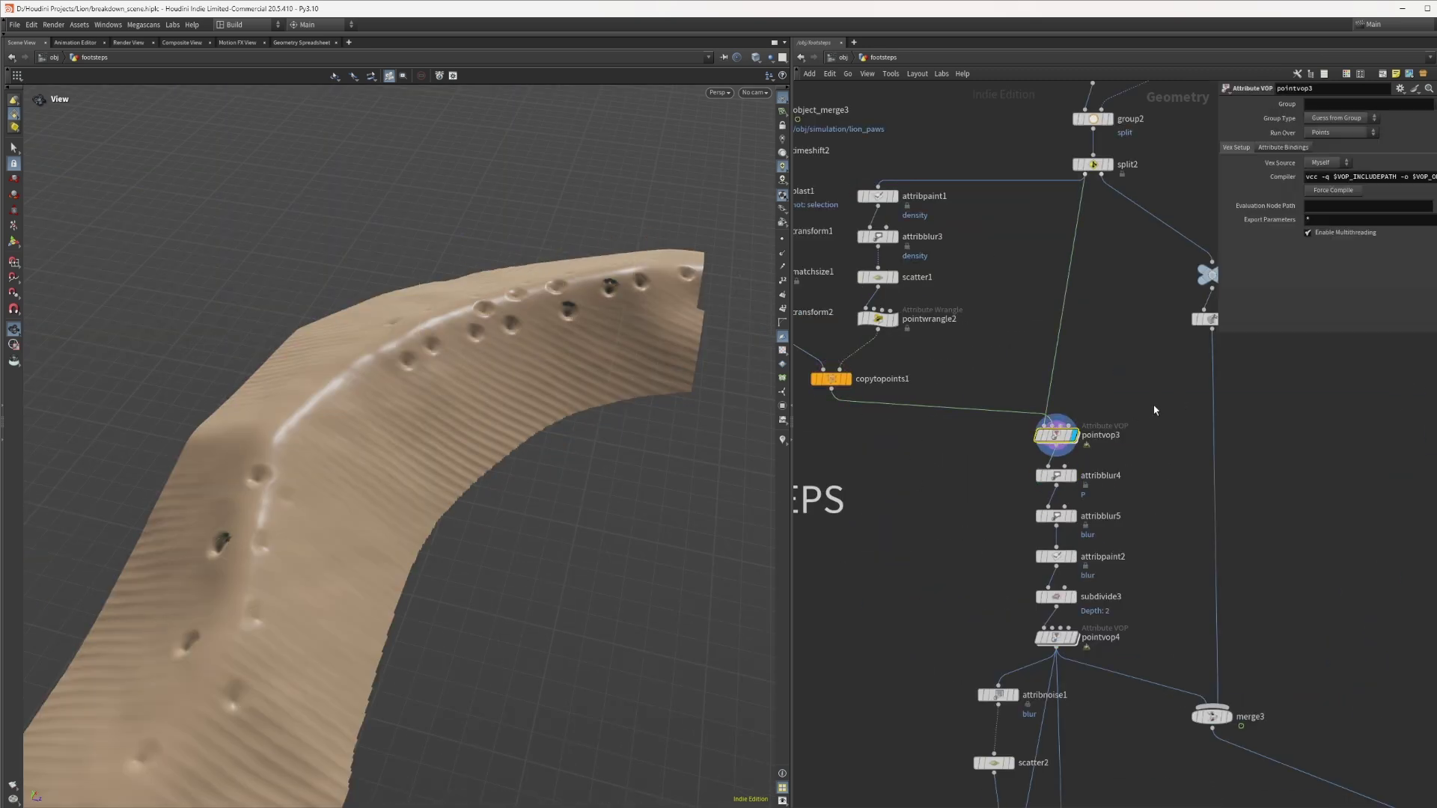
pyautogui.middleClick(1080, 520)
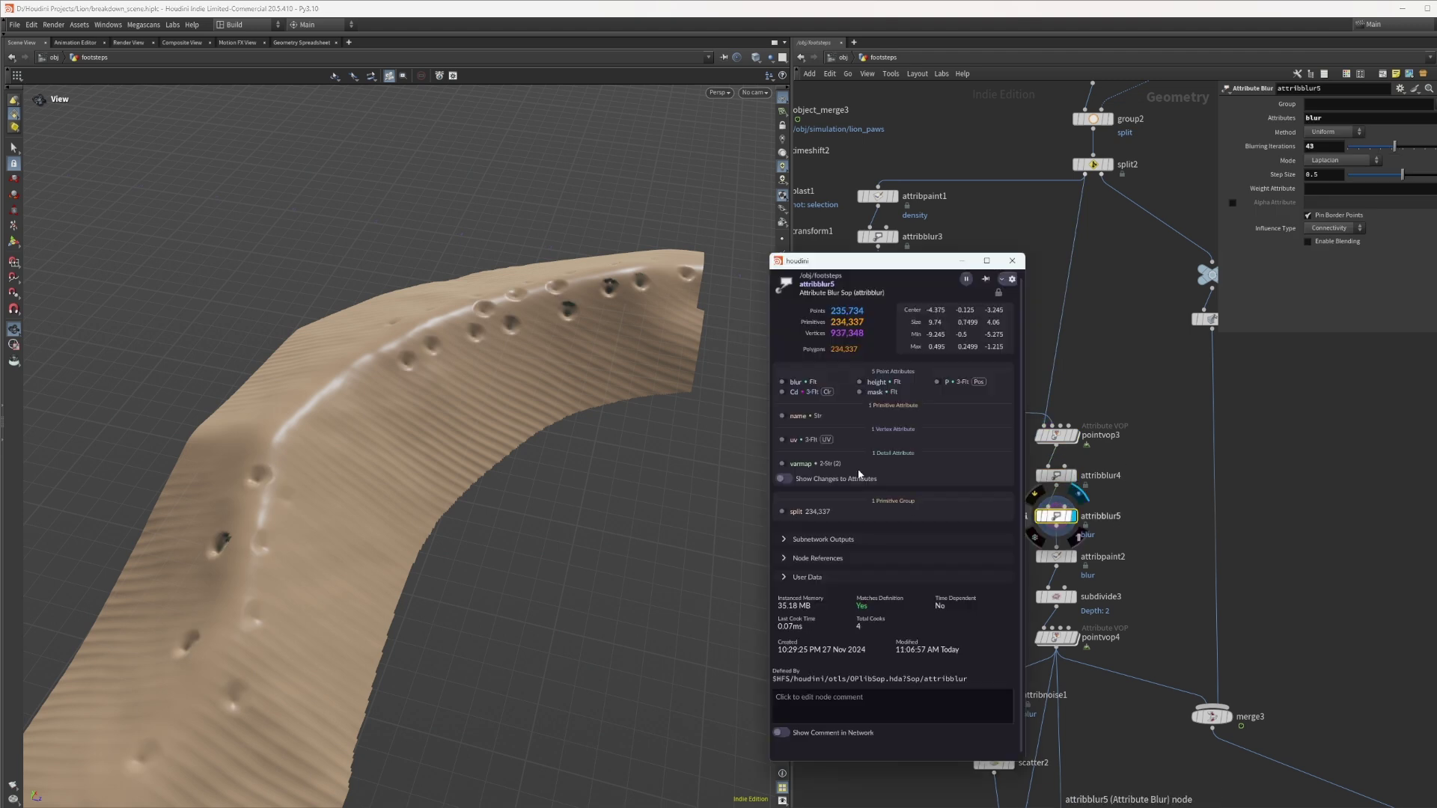
pyautogui.click(1012, 261)
# Display the attribblur5 mask and attribpaint2 strokes, then select pointvop4 for its ramp
pyautogui.click(1056, 515)
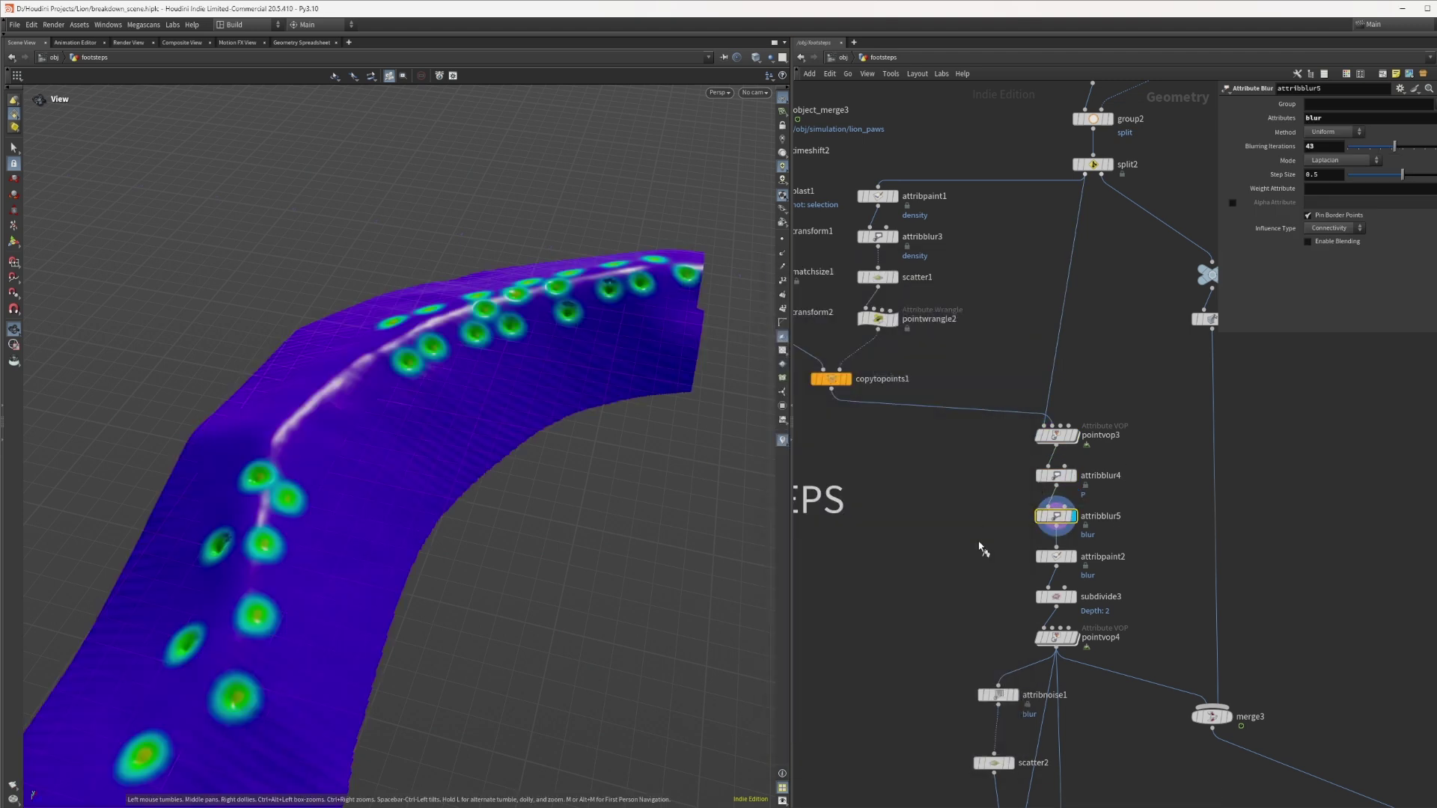
pyautogui.click(1063, 562)
pyautogui.click(1056, 637)
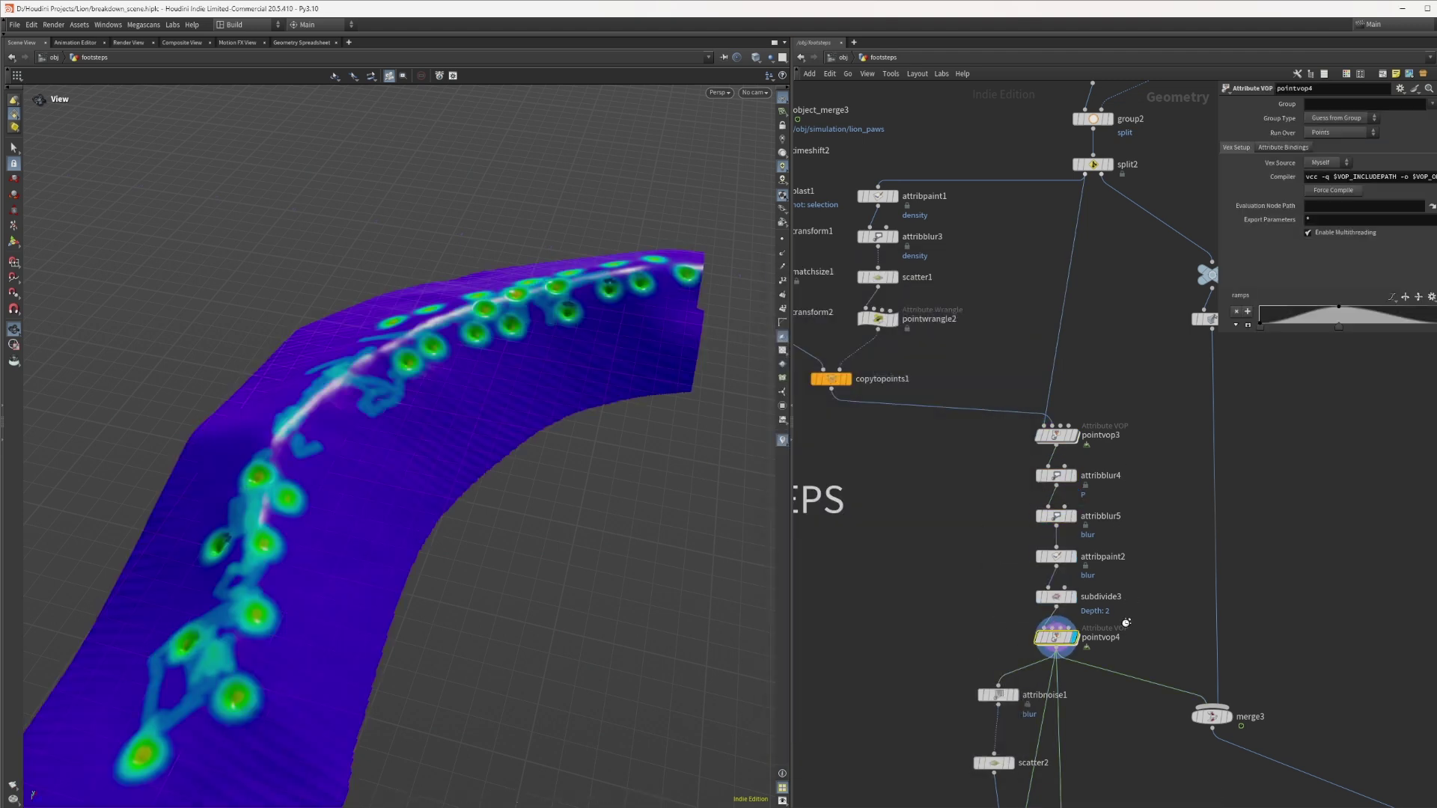
pyautogui.moveTo(991, 690); pyautogui.dragTo(972, 504, button='middle')
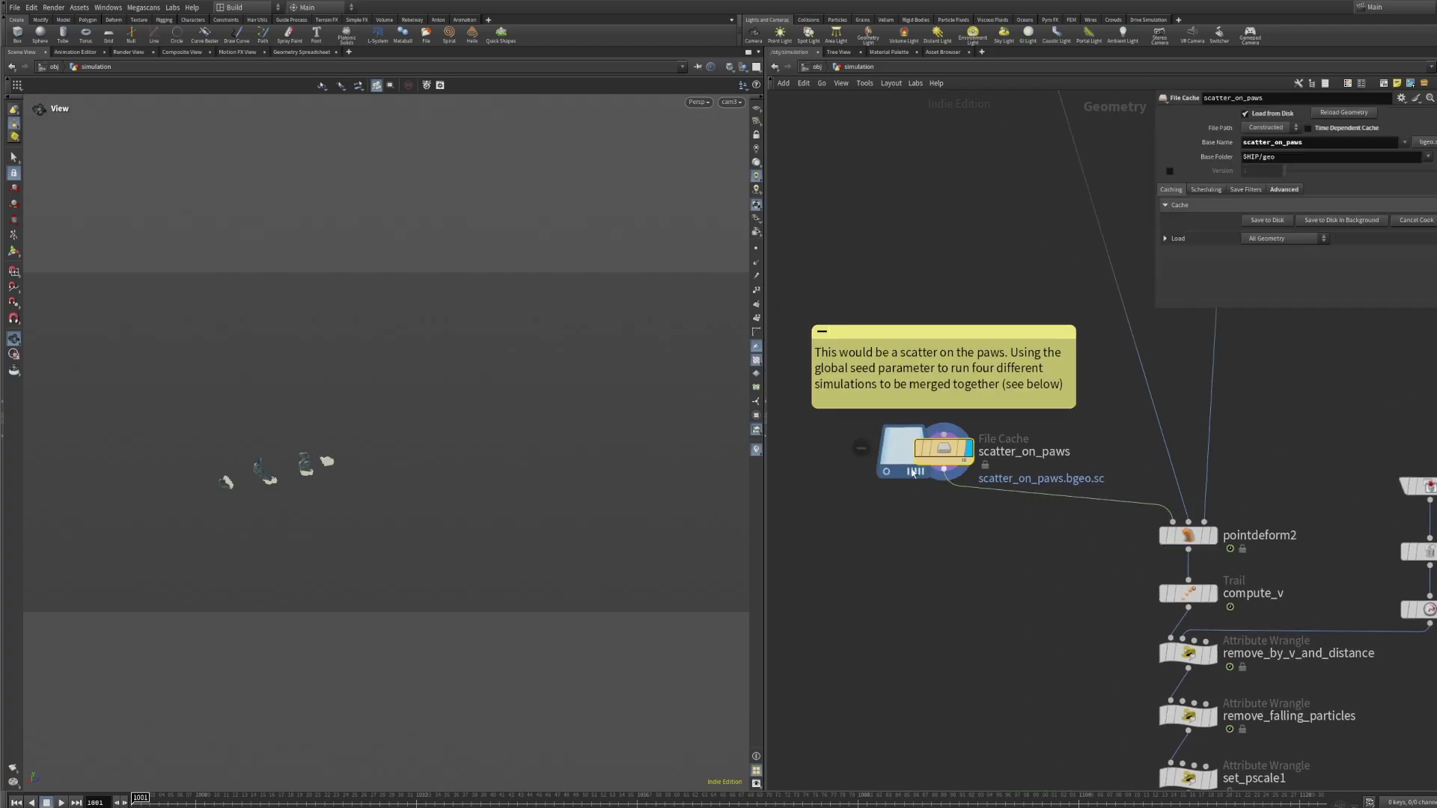
# Free the view from cam3 and scrub the pointdeform2 paw animation forward to frame 1022
pyautogui.moveTo(474, 430); pyautogui.dragTo(236, 424)
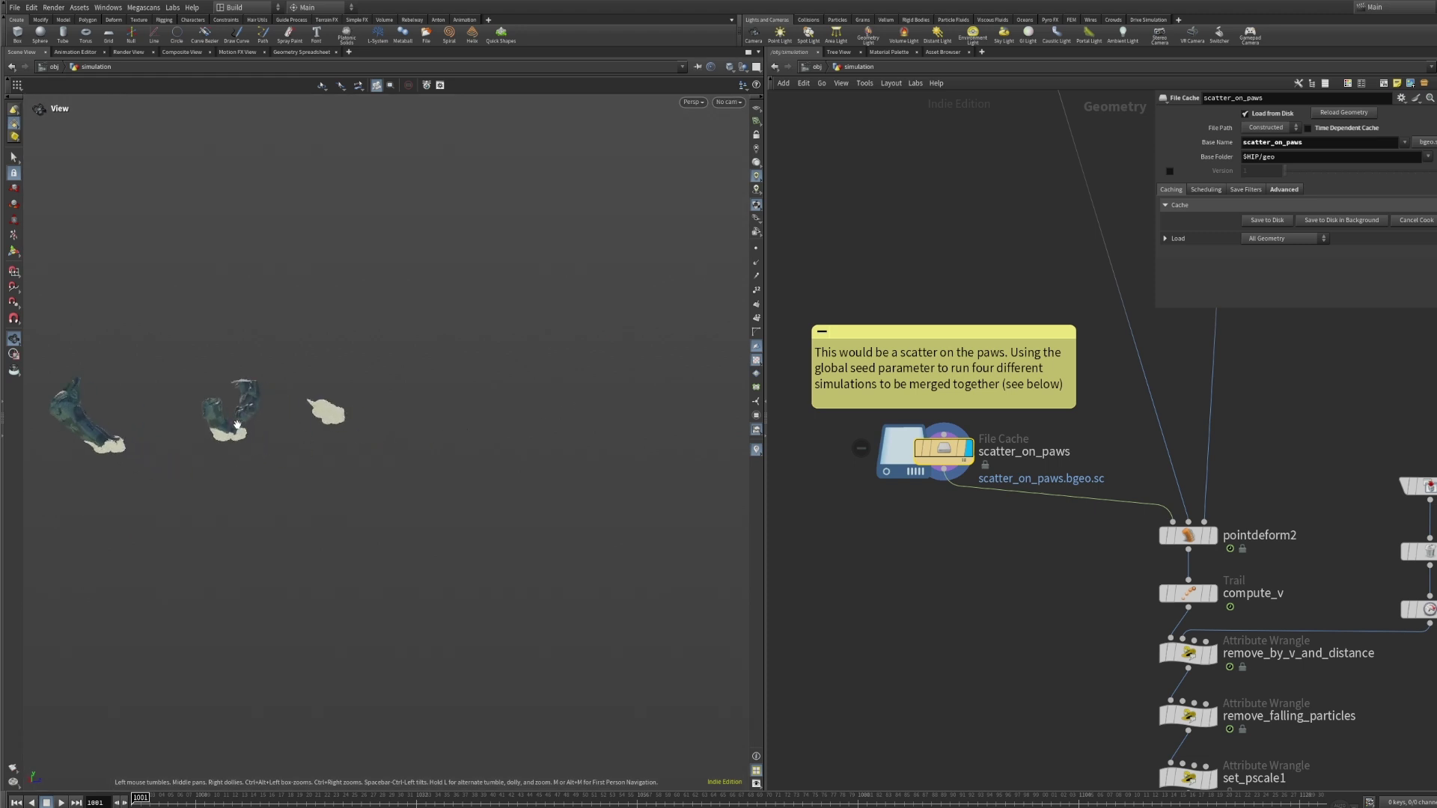
pyautogui.click(1213, 536)
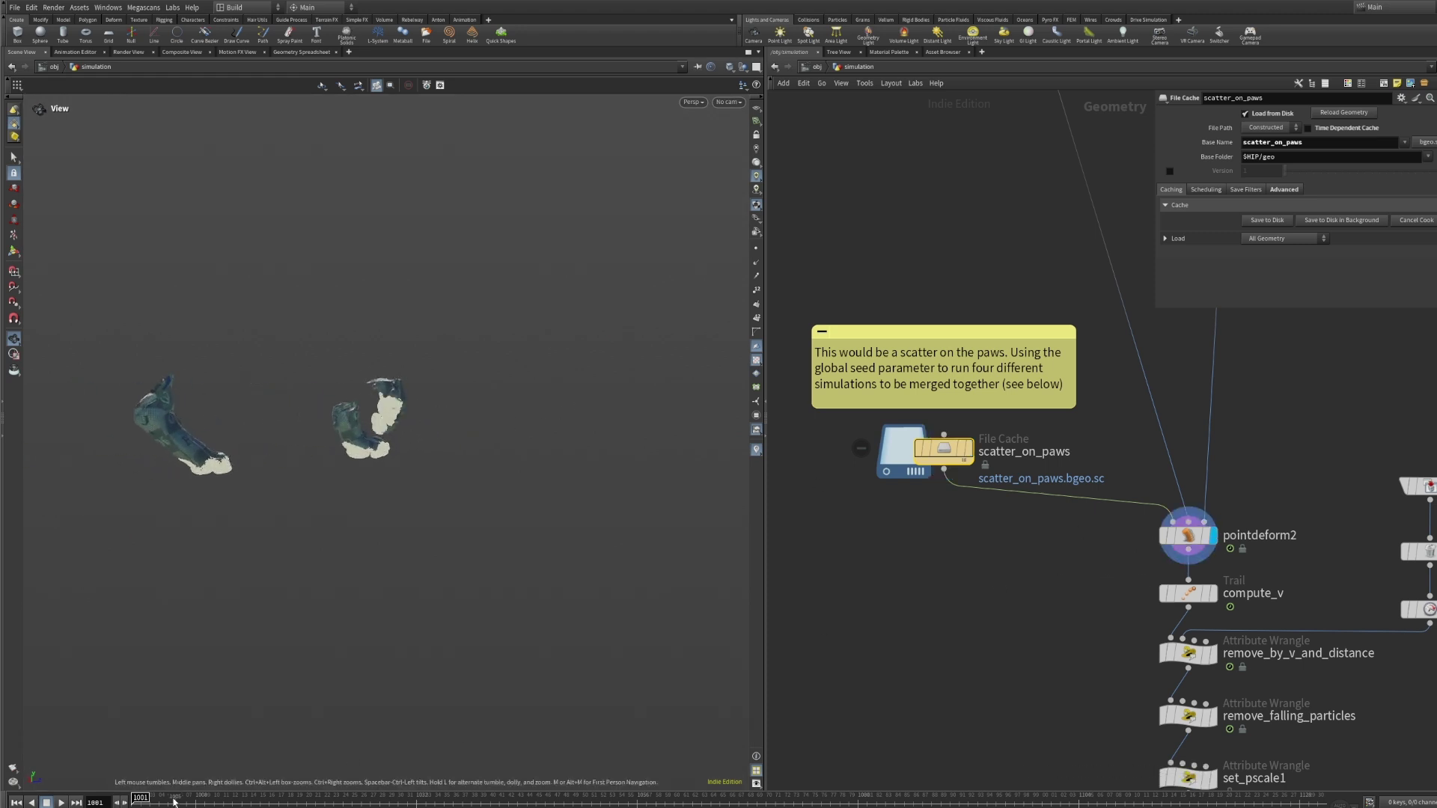
pyautogui.moveTo(142, 798); pyautogui.dragTo(210, 798)
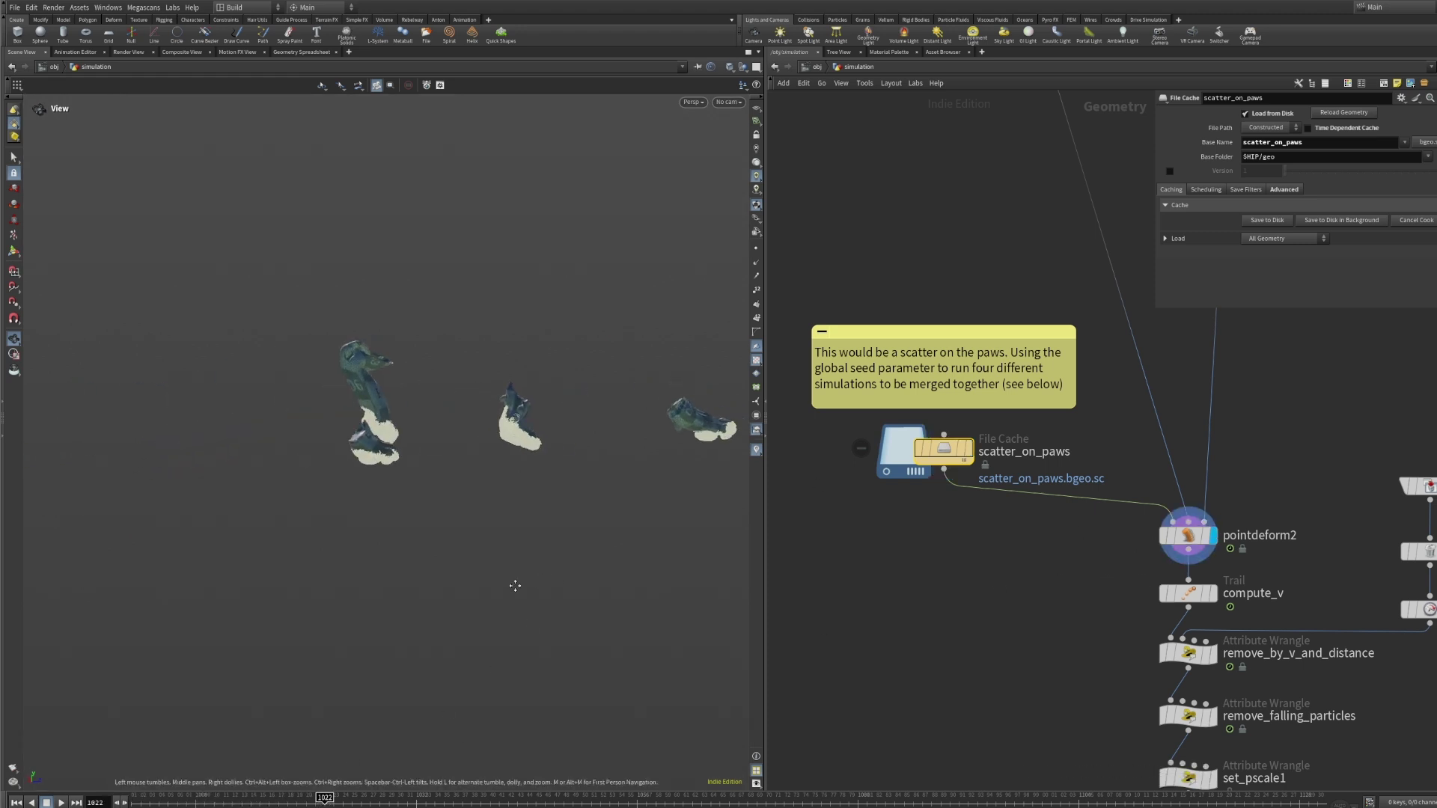
# Inspect compute_v and remove_by_v_and_distance, and display the remove_by_v_and_distance result
pyautogui.moveTo(1016, 697); pyautogui.dragTo(911, 641, button='middle')
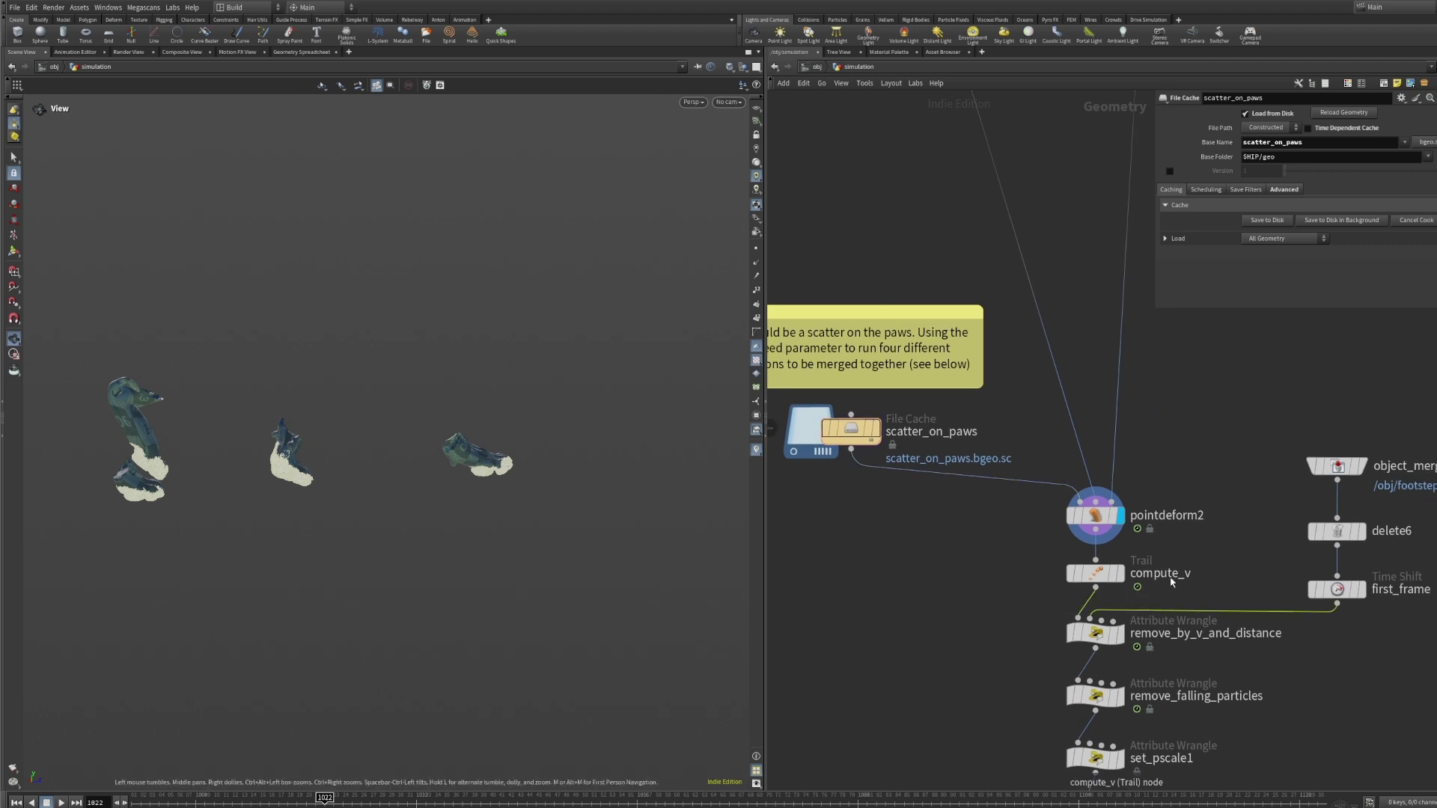
pyautogui.moveTo(994, 599); pyautogui.dragTo(1176, 553)
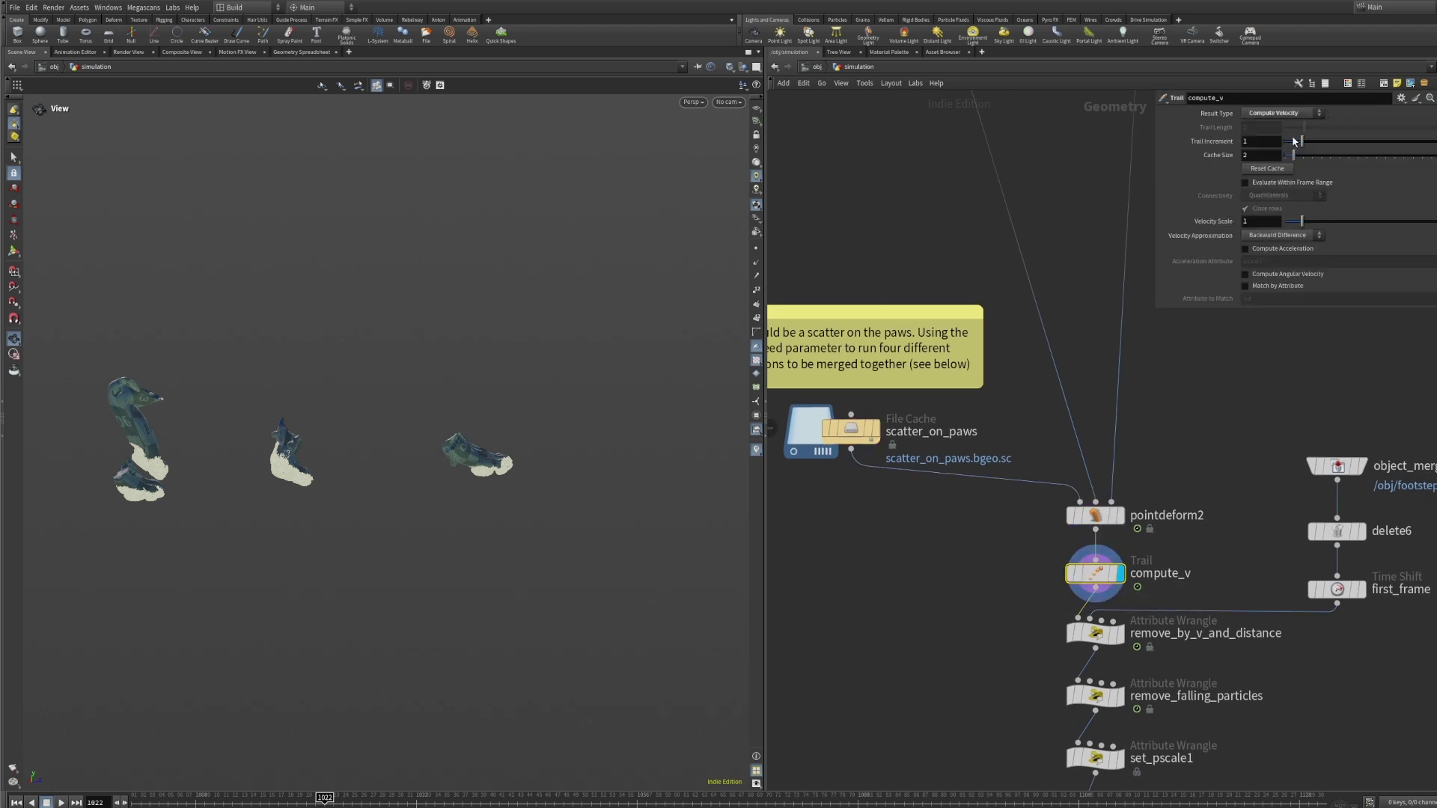
pyautogui.moveTo(1001, 664); pyautogui.dragTo(1141, 628)
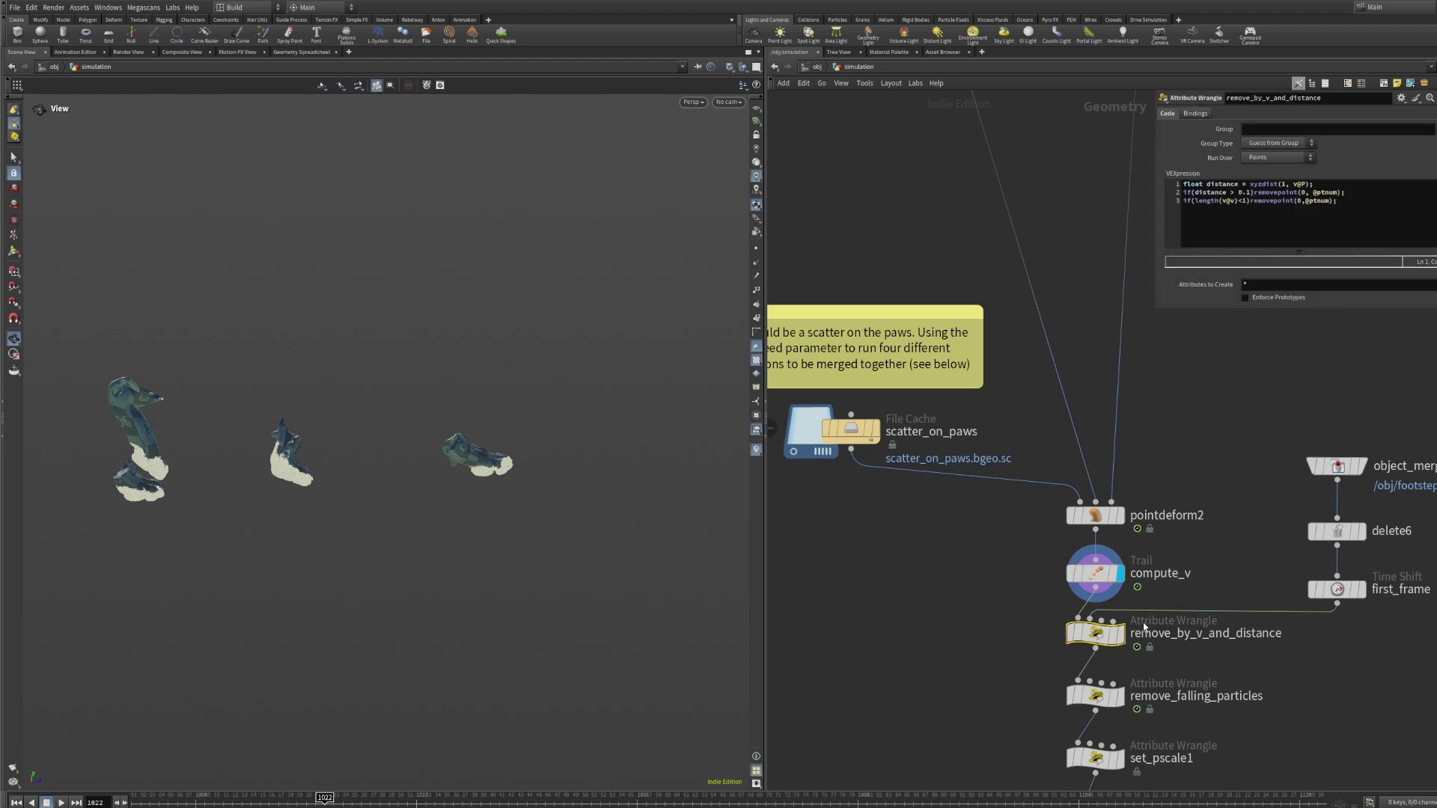
pyautogui.press('r')
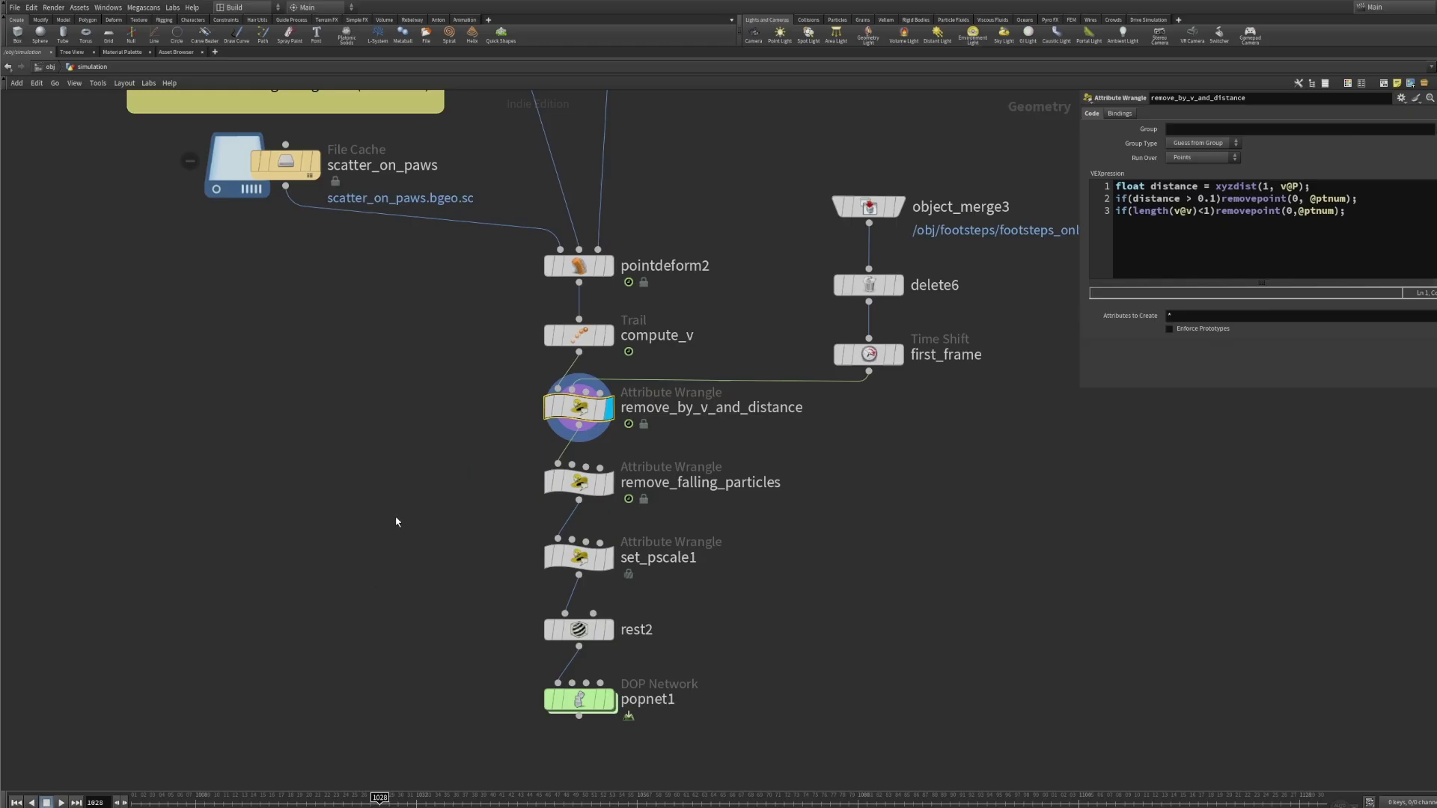
# Step down past set_pscale1 to popnet1 and go inside it
pyautogui.press('Down')
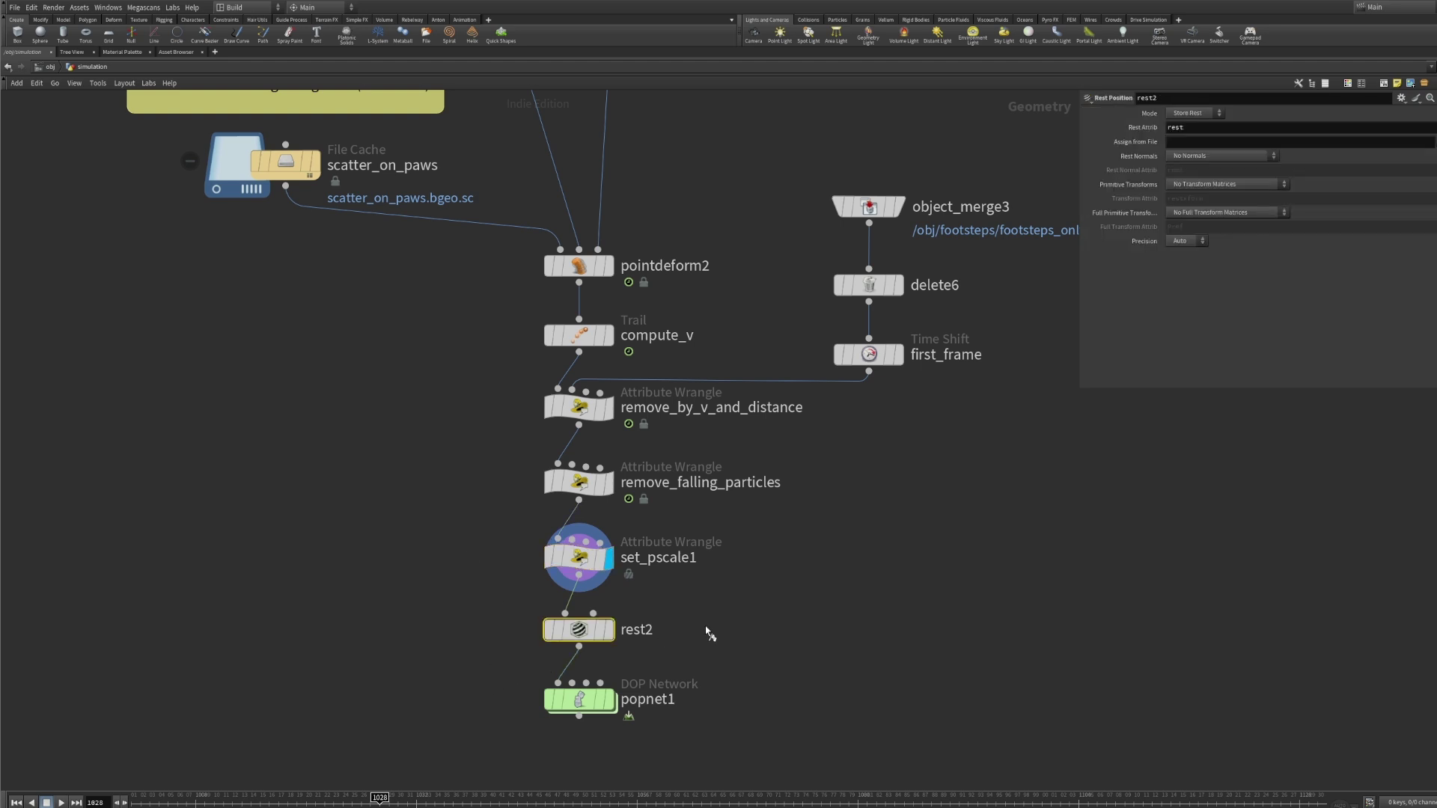
pyautogui.press('Down')
pyautogui.press('Down')
pyautogui.press('Return')
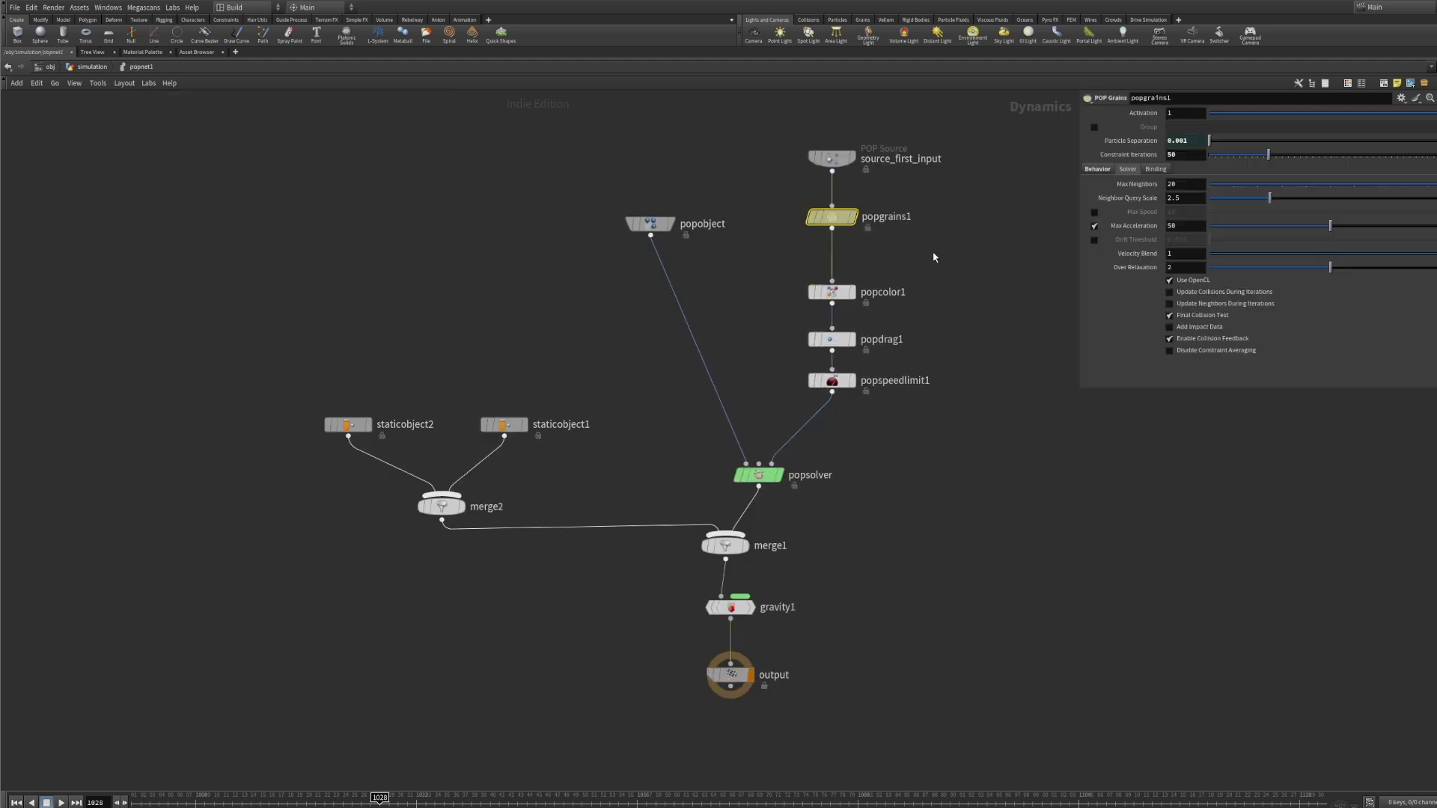
# Inspect popcolor1's settings and popdrag1's air resistance code inside popnet1
pyautogui.scroll(4, 909, 240)
pyautogui.moveTo(699, 295); pyautogui.dragTo(873, 347)
pyautogui.moveTo(744, 414); pyautogui.dragTo(746, 416)
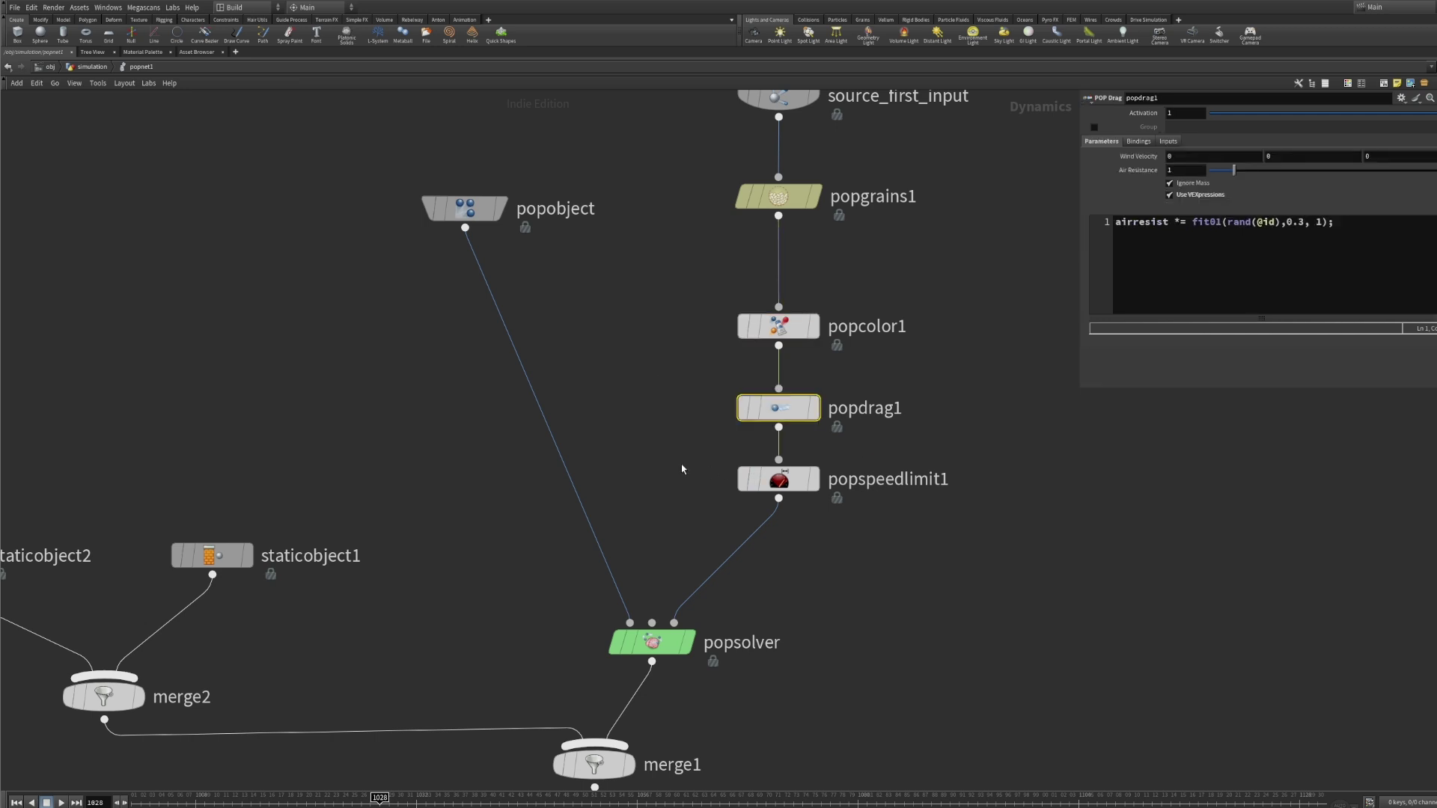
pyautogui.scroll(-2, 725, 472)
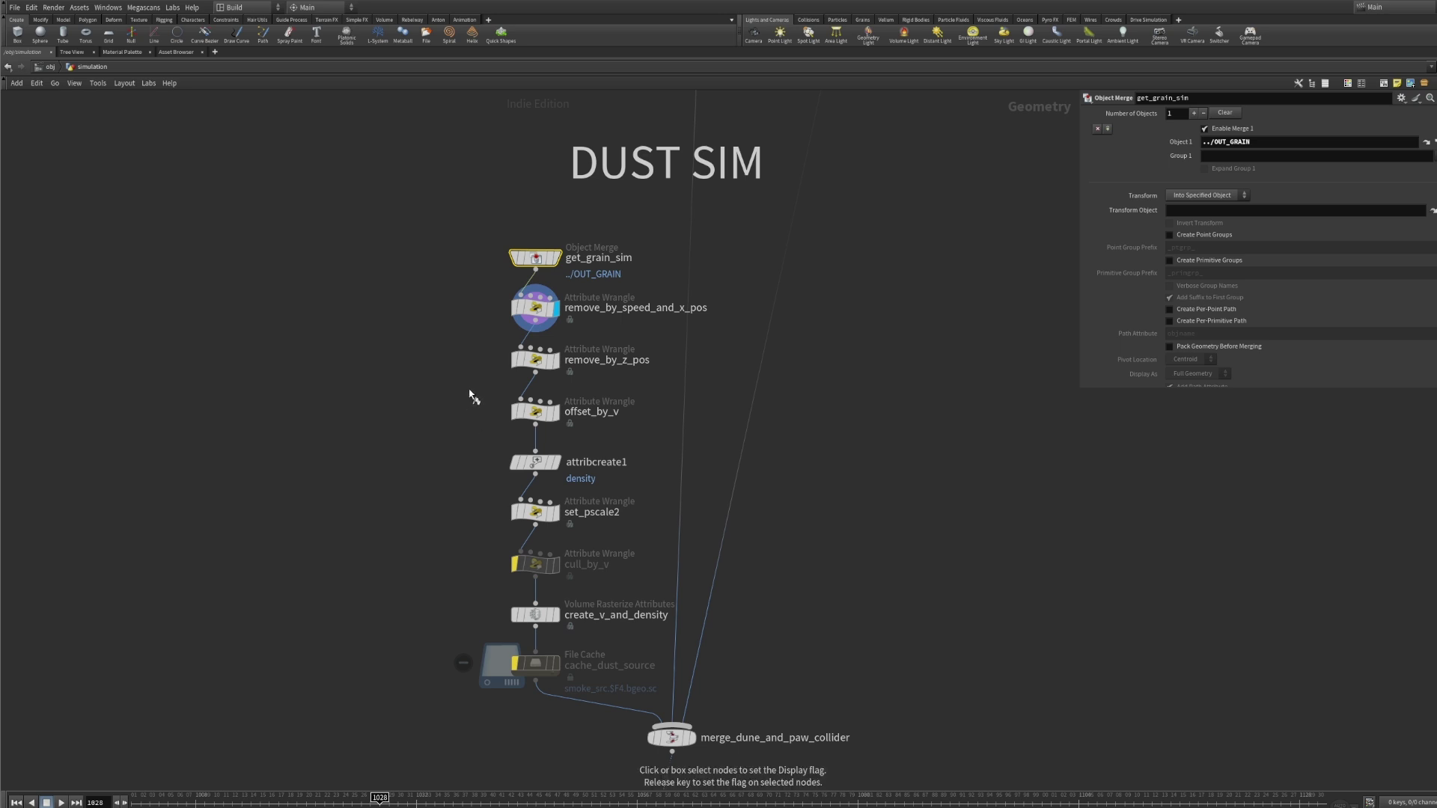
# Scroll down the dust sim chain to the OUT_SMOKE node
pyautogui.scroll(-5, 473, 463)
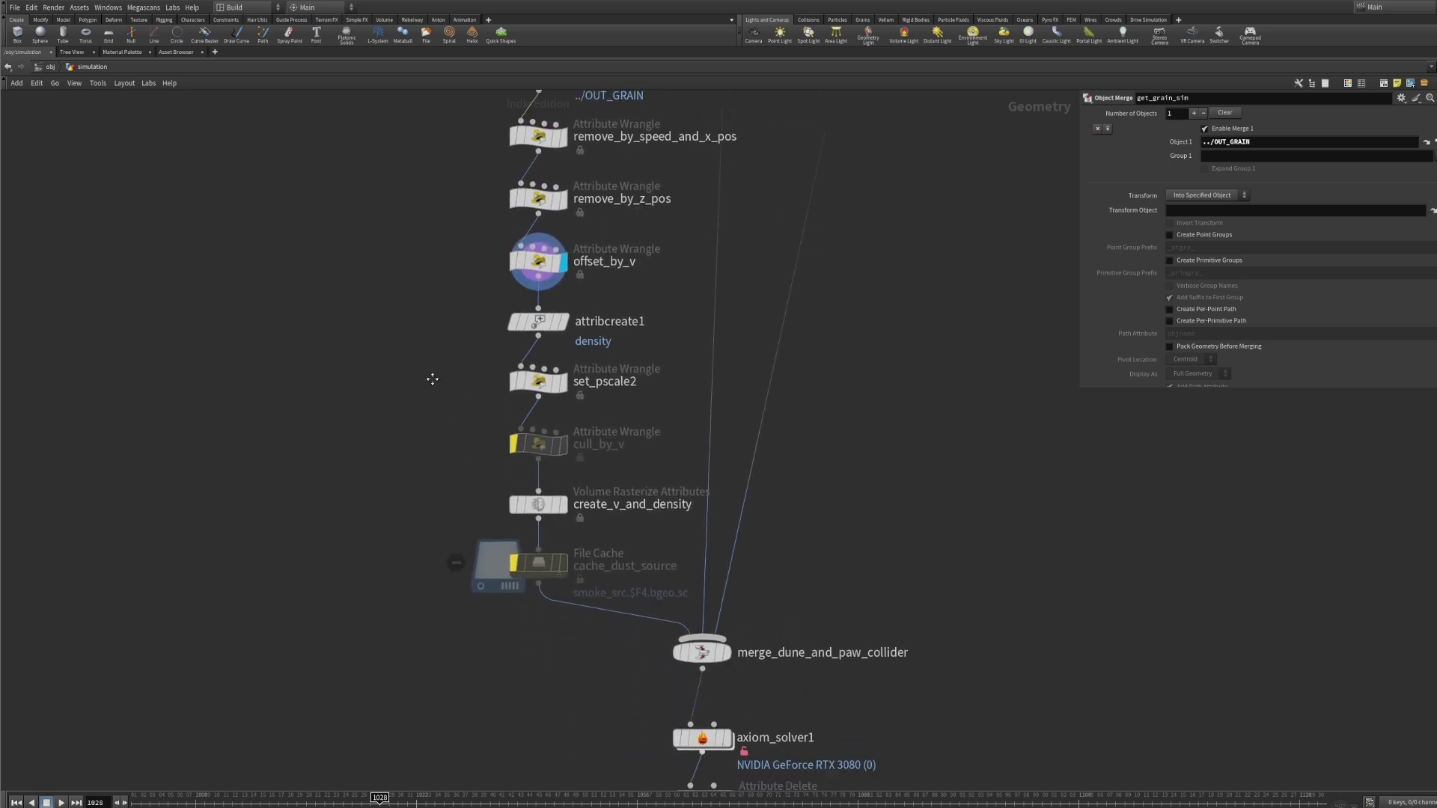
pyautogui.press('r')
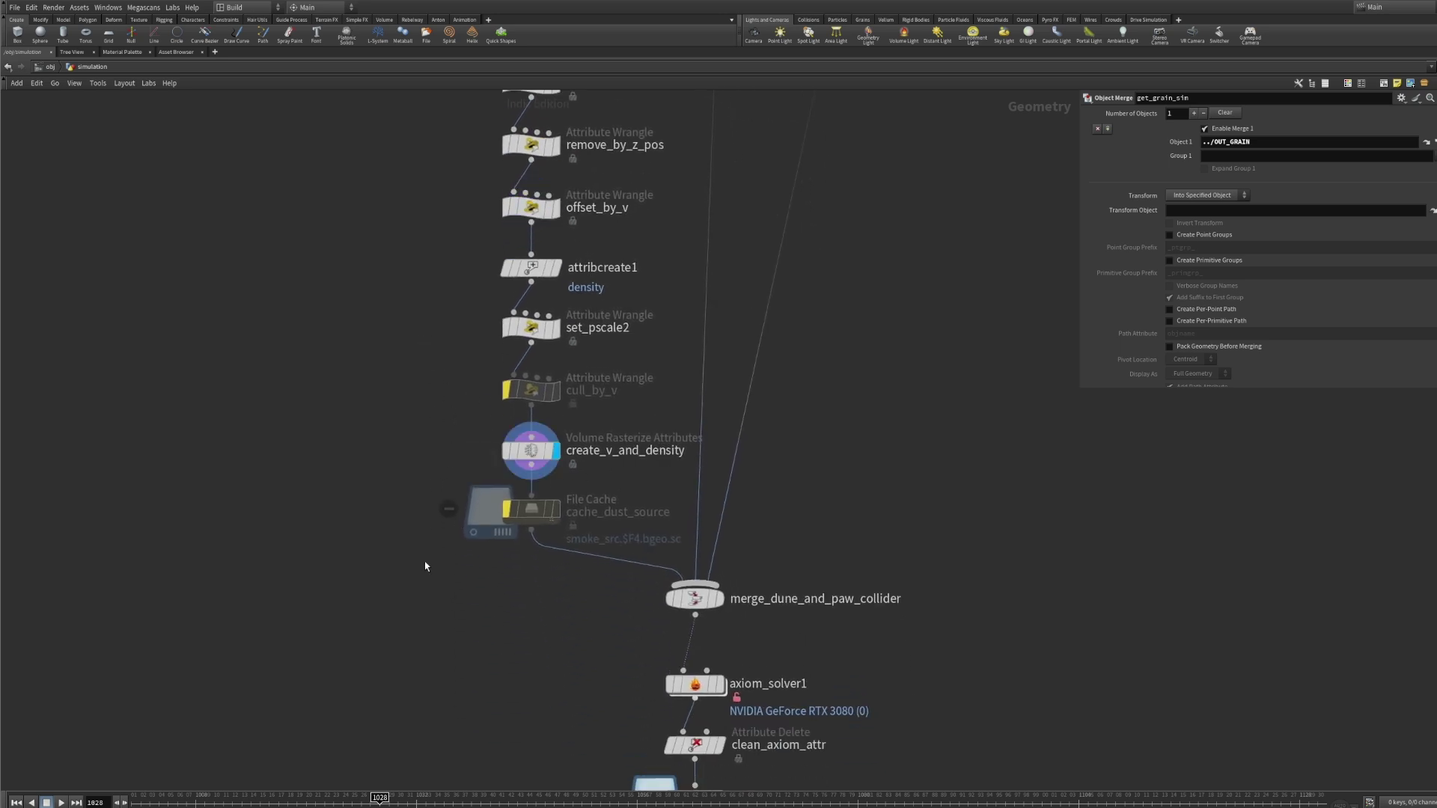
pyautogui.scroll(-3, 419, 494)
pyautogui.scroll(-2, 536, 491)
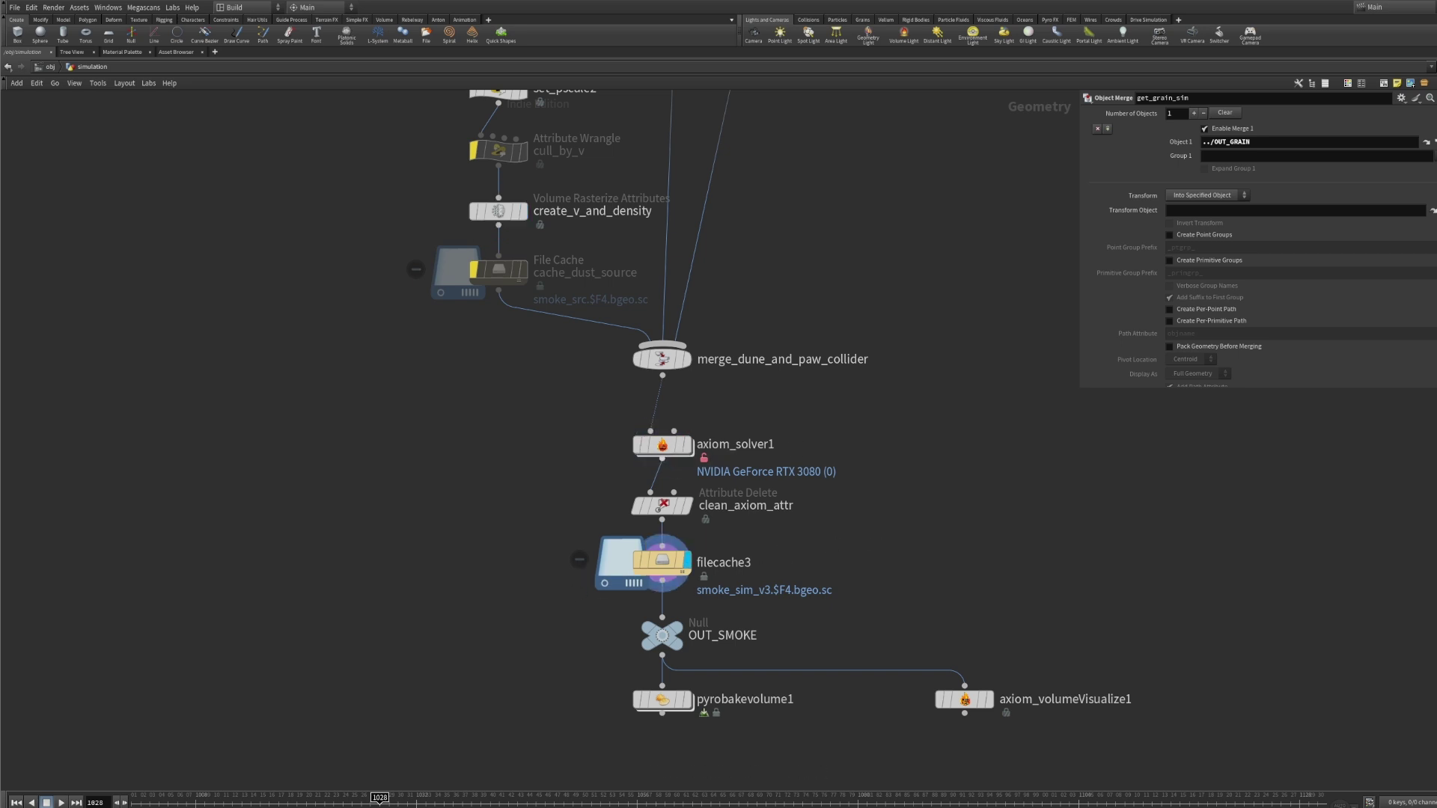
# Go up to scene level and switch to the Solaris stage network
pyautogui.press('u')
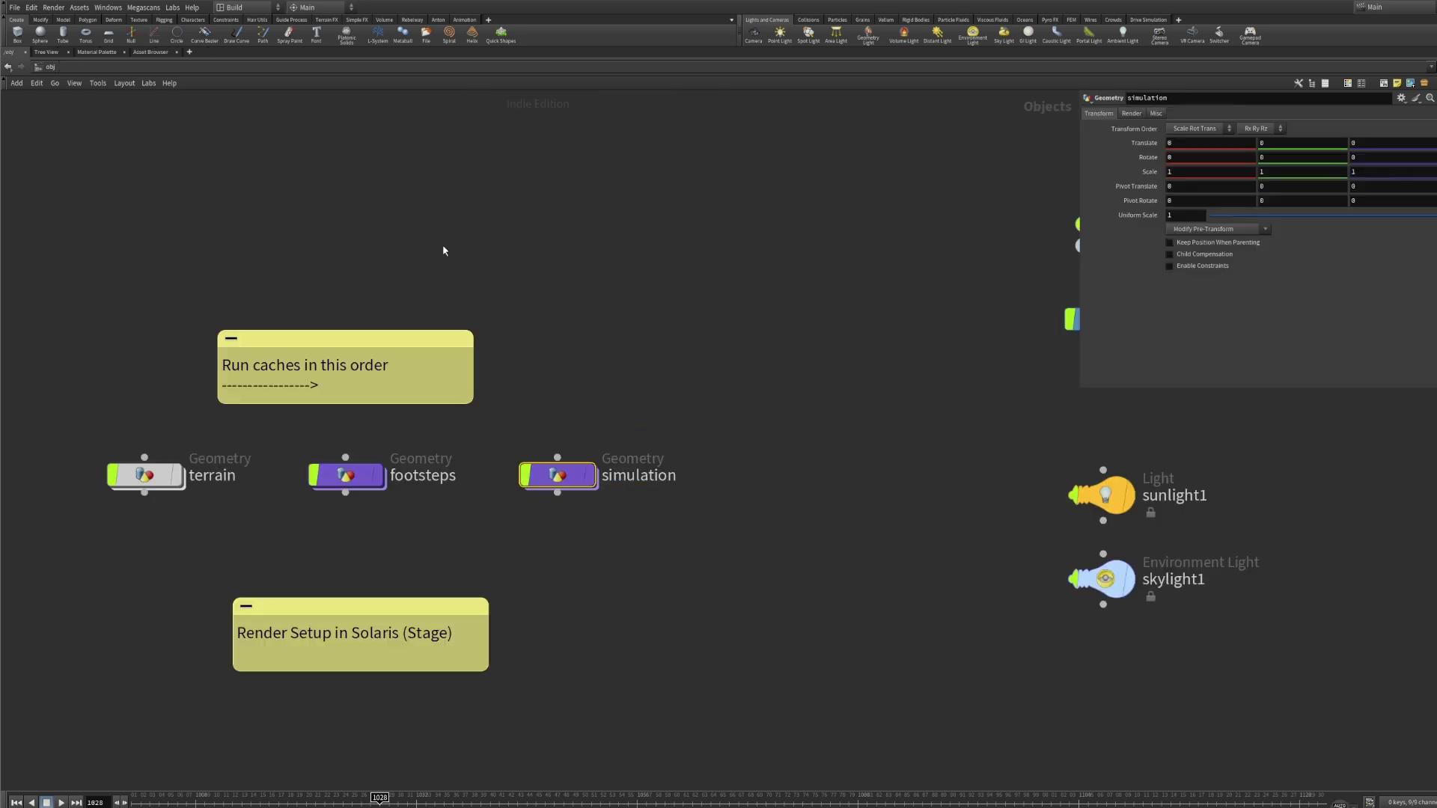
pyautogui.click(74, 68)
pyautogui.click(98, 150)
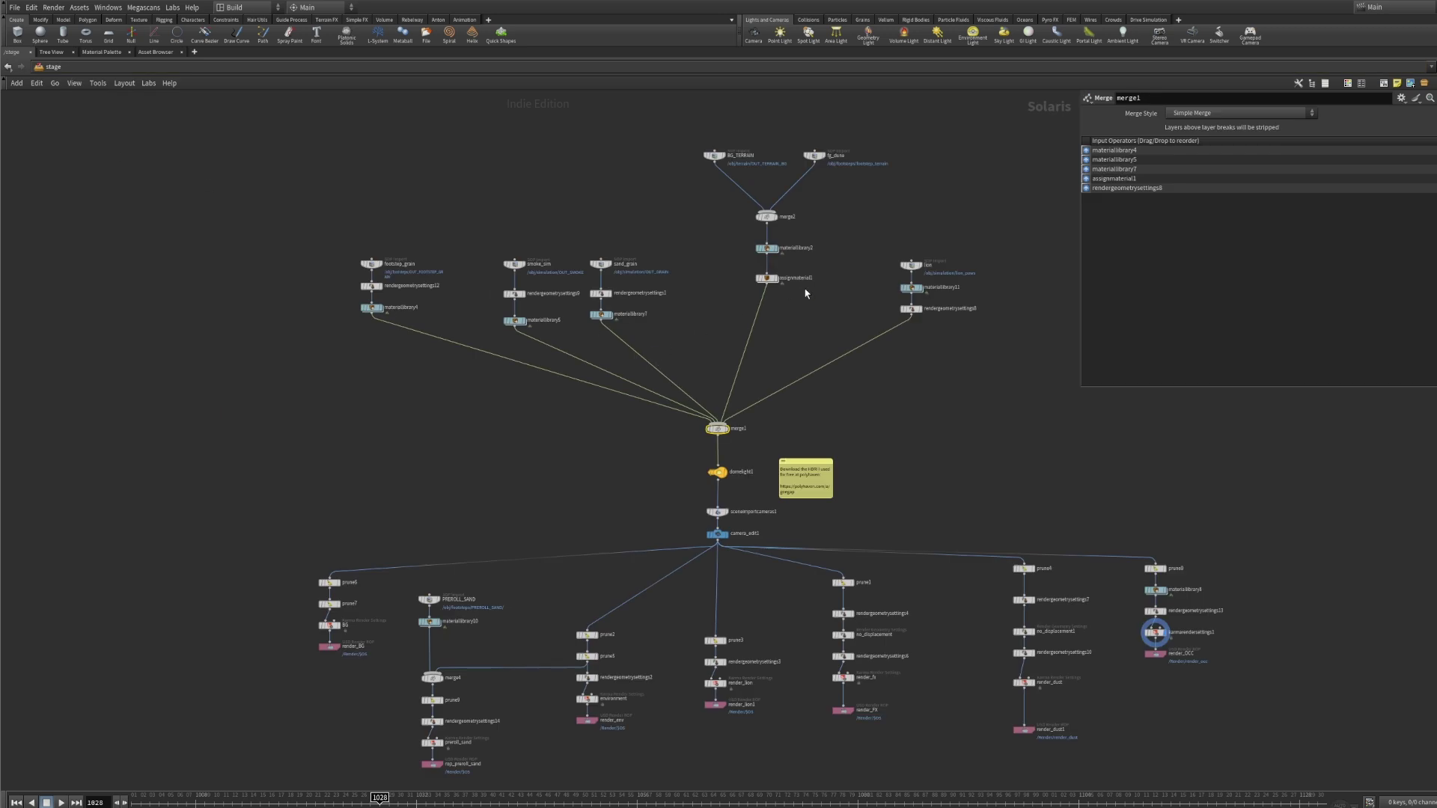
pyautogui.scroll(5, 481, 186)
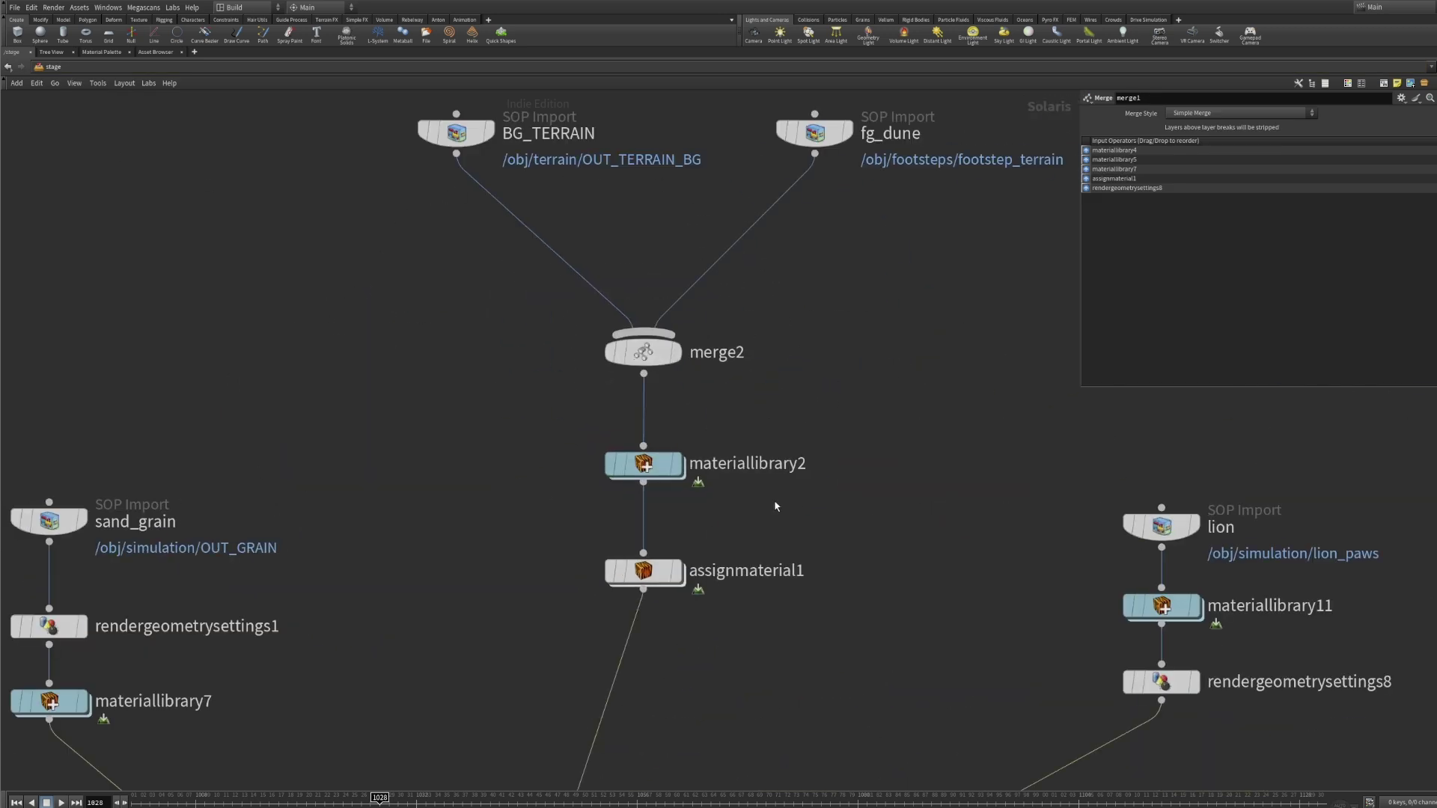
# Enter materiallibrary2 and inspect the dune_bg_mat material network, then return up
pyautogui.doubleClick(654, 464)
pyautogui.doubleClick(816, 460)
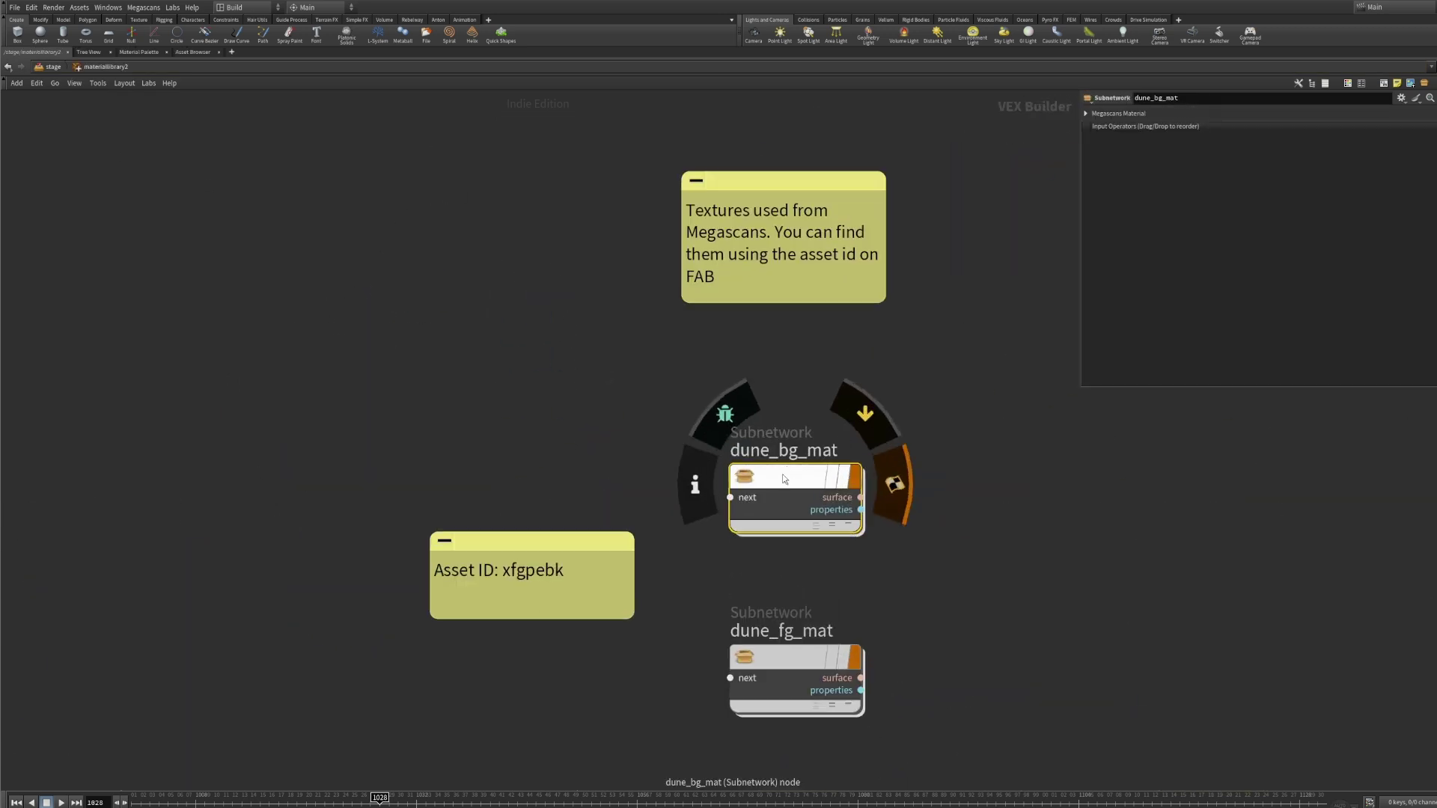
pyautogui.scroll(-3, 709, 571)
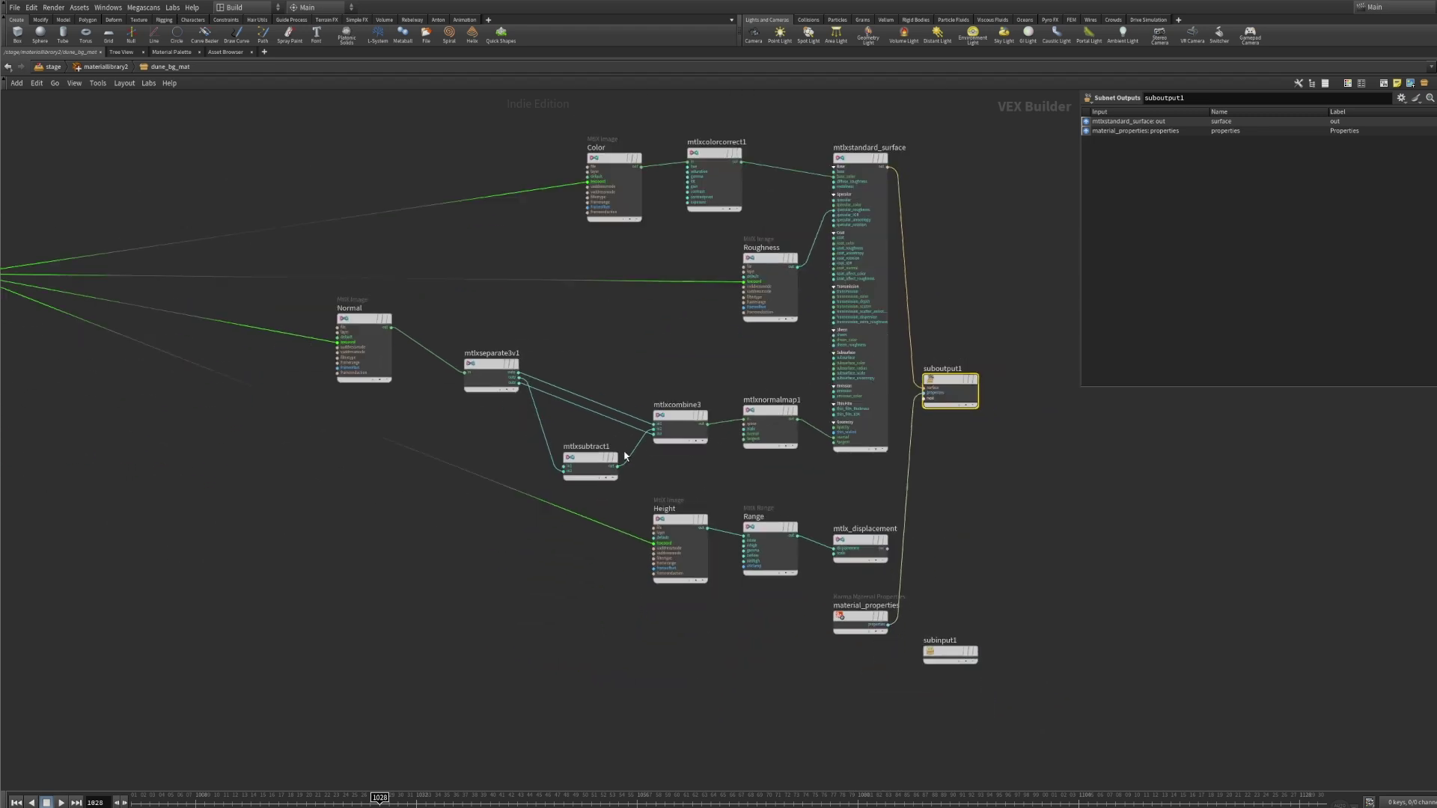
pyautogui.press('u')
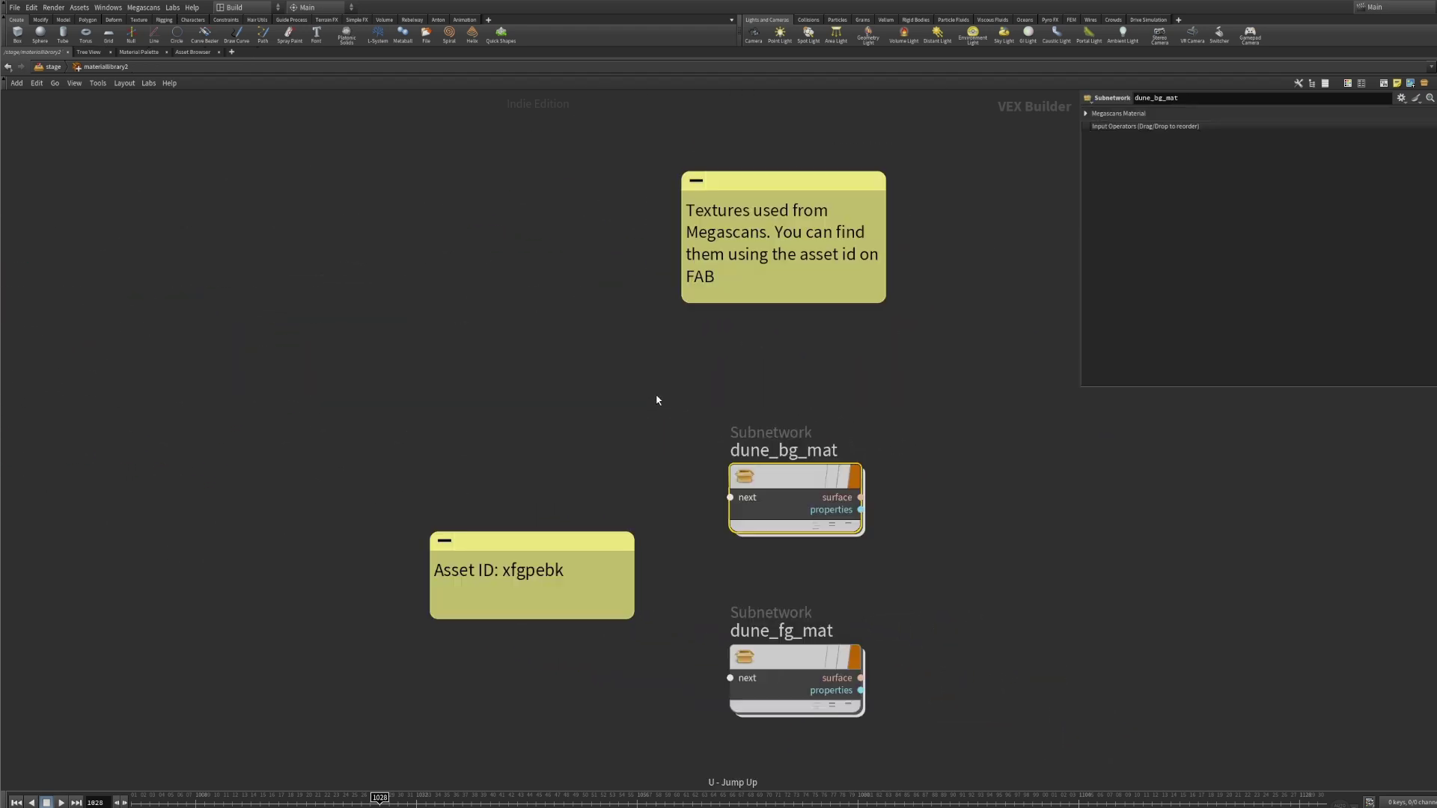
pyautogui.press('u')
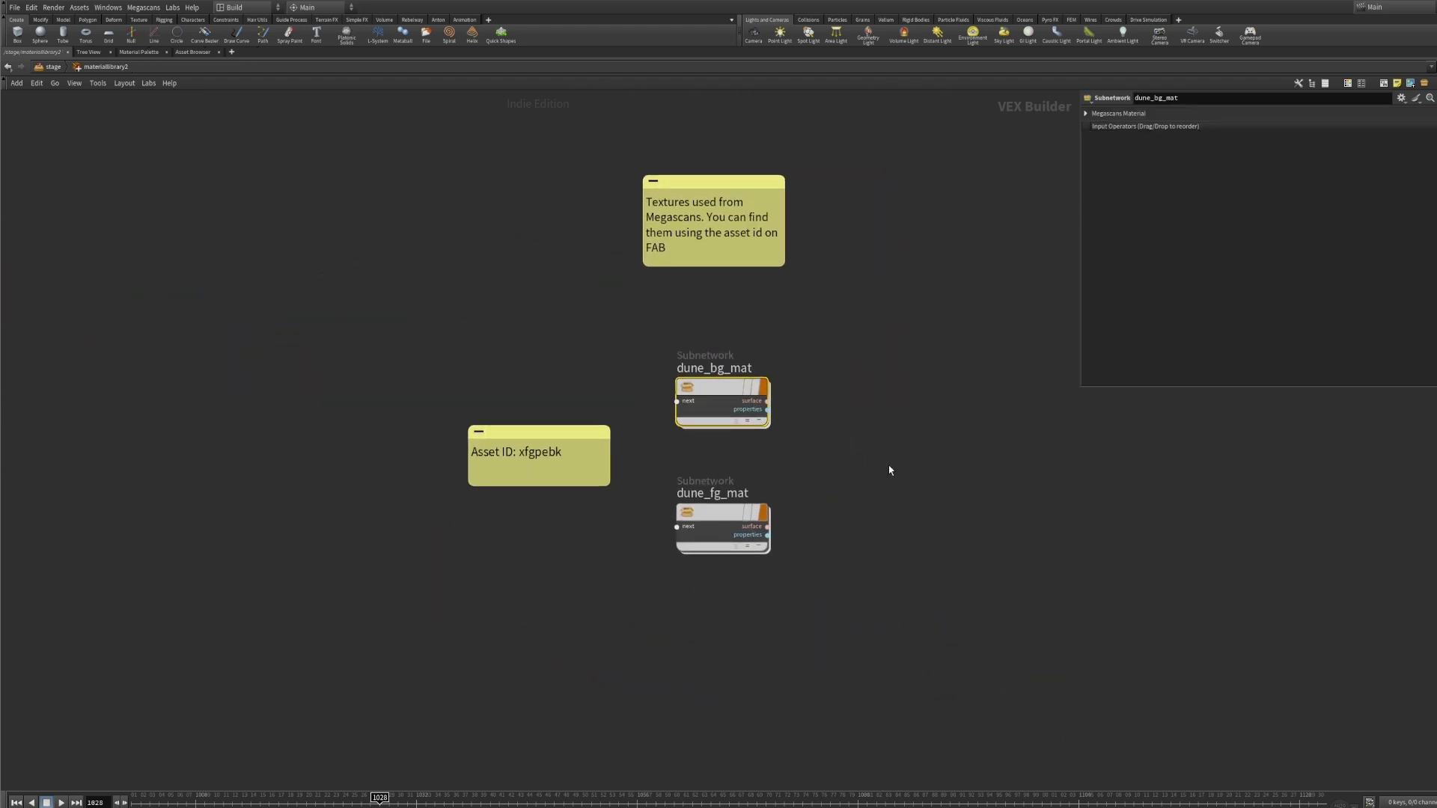
pyautogui.scroll(-3, 861, 509)
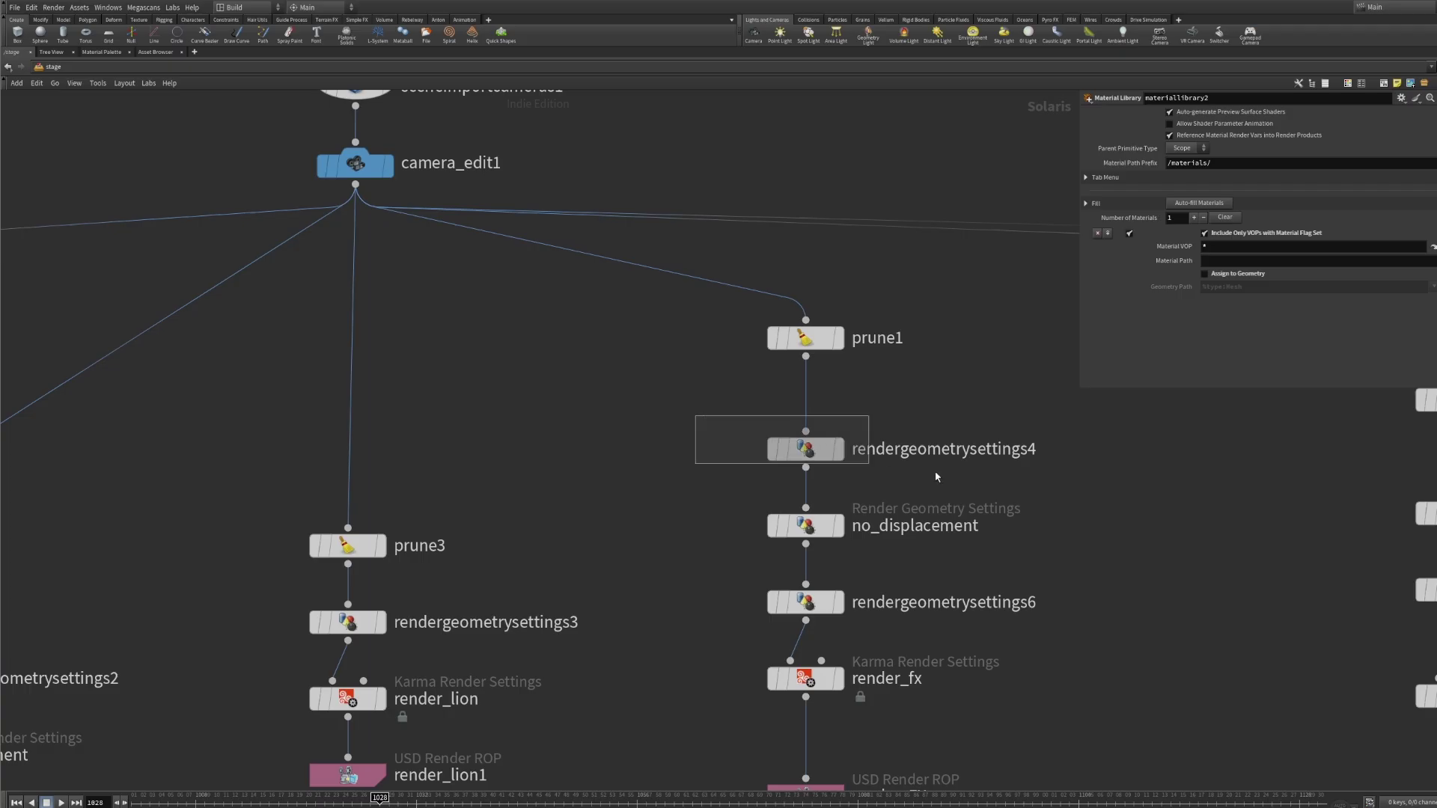
# Check rendergeometrysettings4's Matte holdout shading and bring the prune6/prune7 branches into view
pyautogui.moveTo(936, 477); pyautogui.dragTo(934, 497)
pyautogui.scroll(-8, 1259, 247)
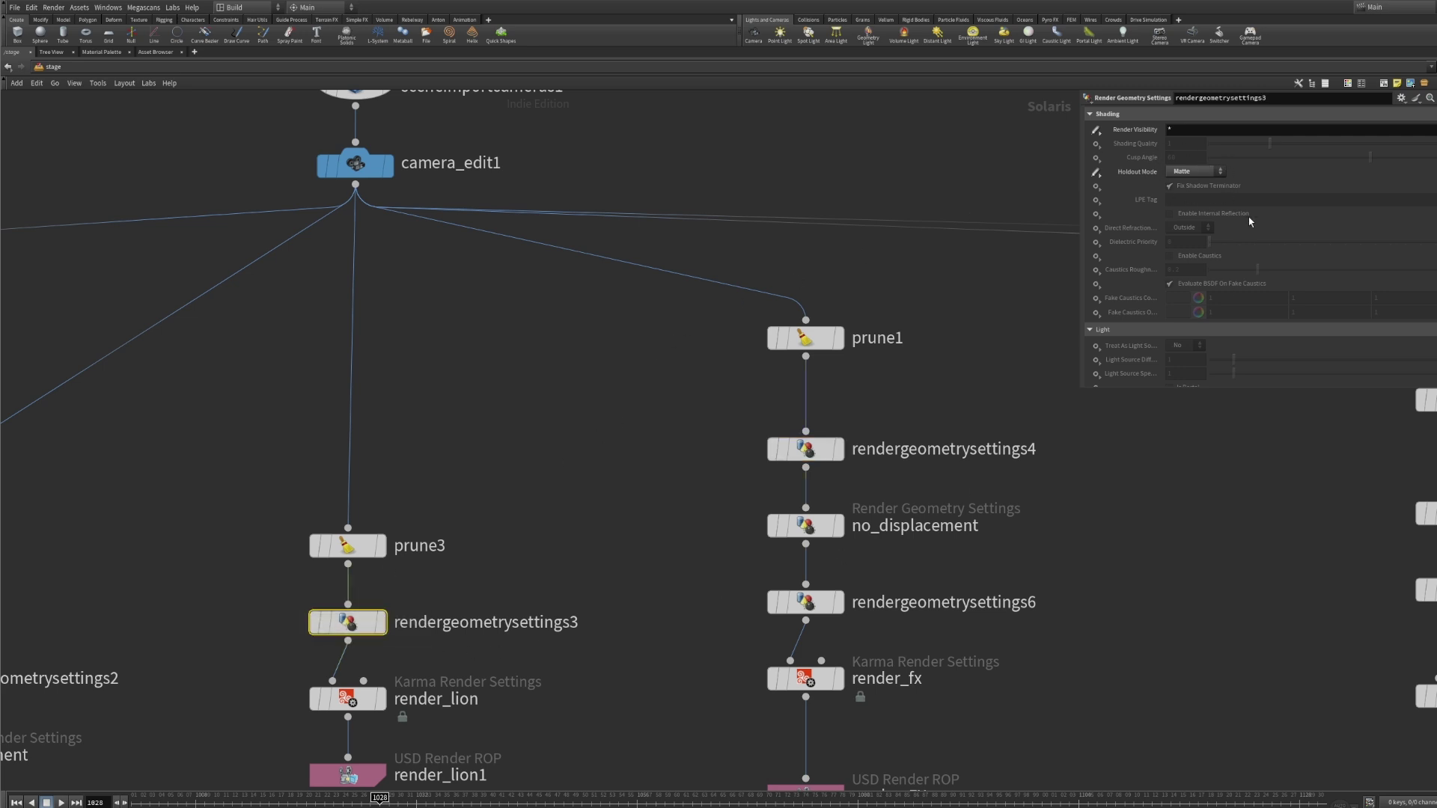
pyautogui.scroll(-4, 973, 524)
pyautogui.moveTo(428, 574); pyautogui.dragTo(719, 554, button='middle')
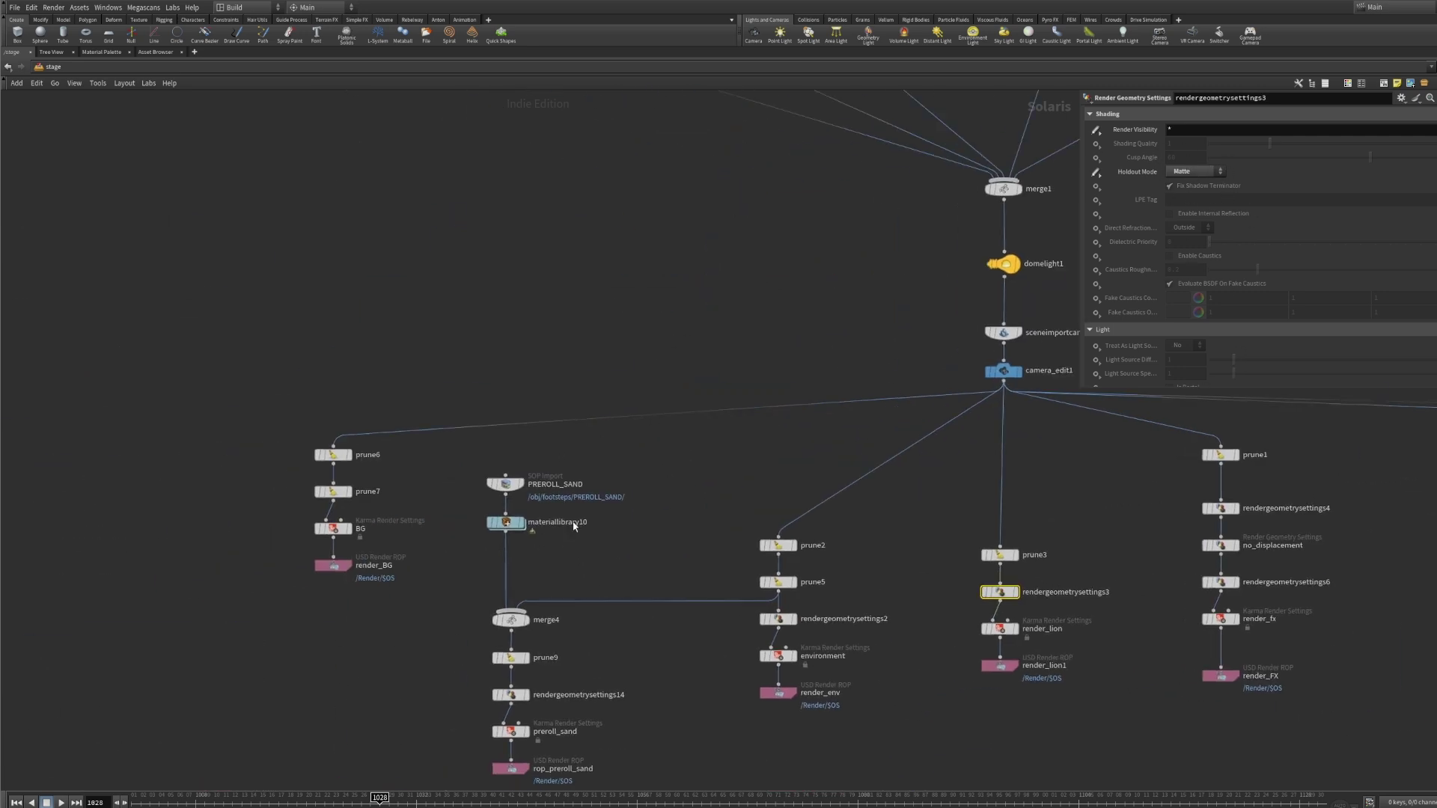
pyautogui.scroll(4, 266, 487)
pyautogui.scroll(-4, 544, 596)
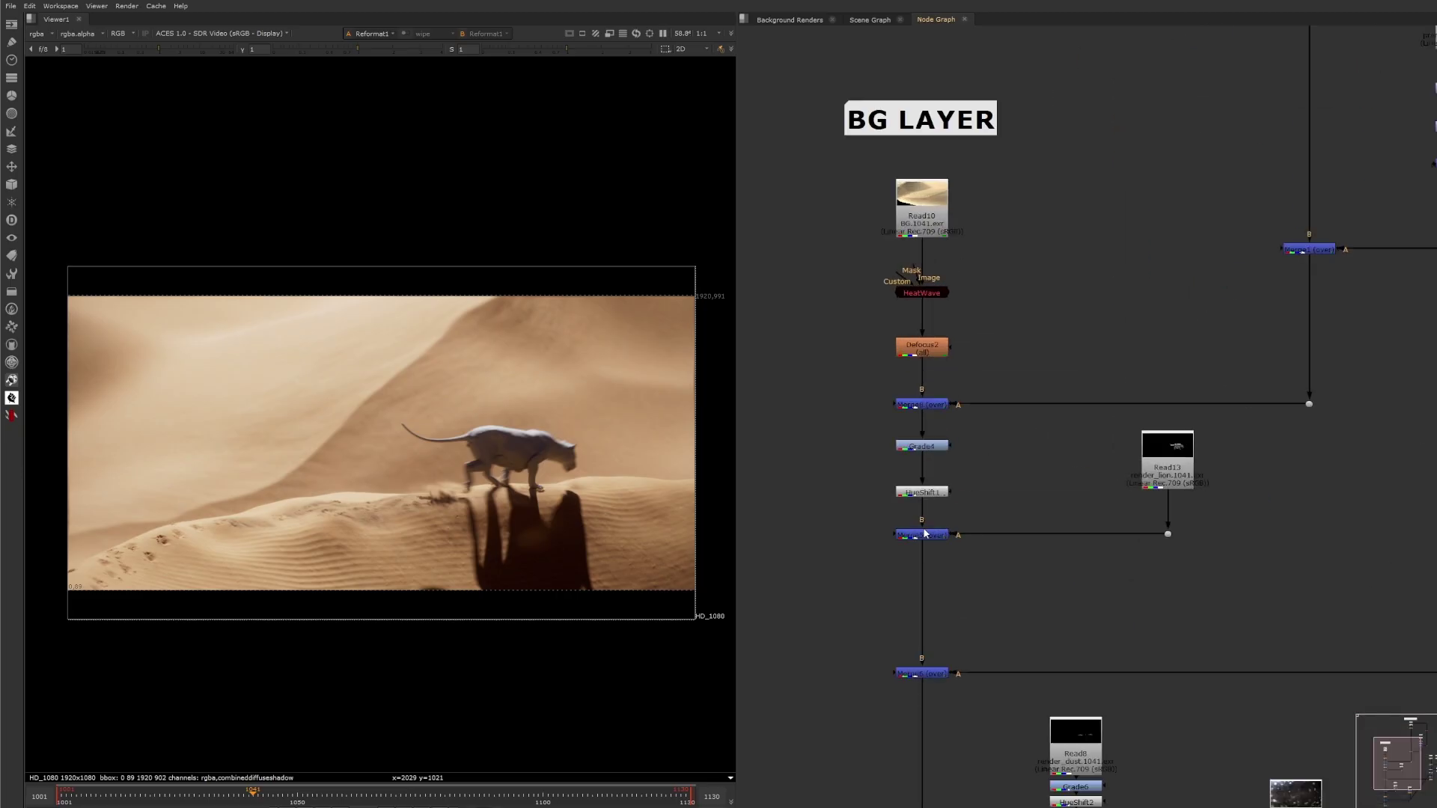
# View Merge5, the defocused Defocus2 background, and the Merge6 lion composite in the Viewer
pyautogui.click(925, 534)
pyautogui.press('1')
pyautogui.moveTo(988, 593); pyautogui.dragTo(844, 464, button='middle')
pyautogui.moveTo(889, 341); pyautogui.dragTo(958, 435, button='middle')
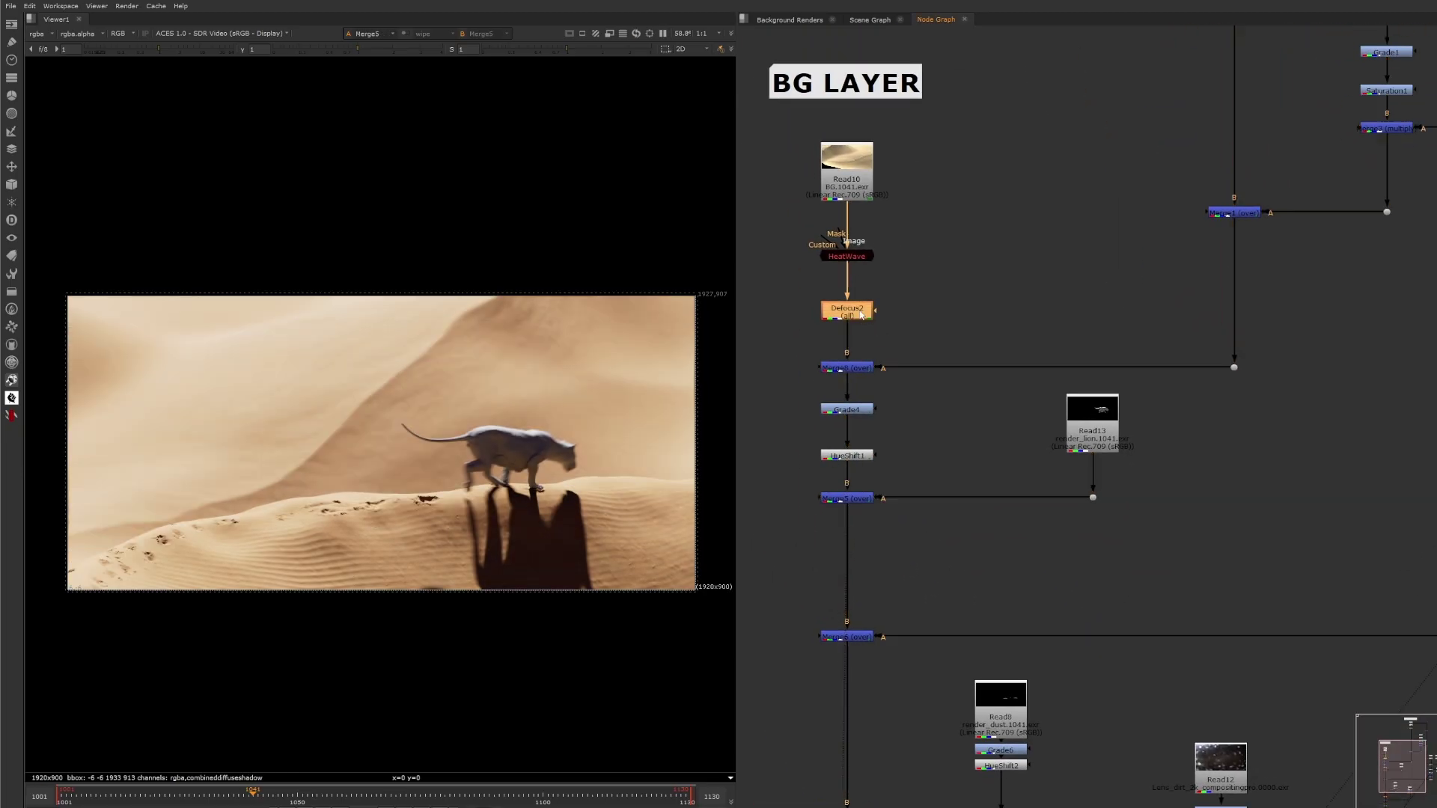
pyautogui.click(861, 315)
pyautogui.press('1')
pyautogui.press('2')
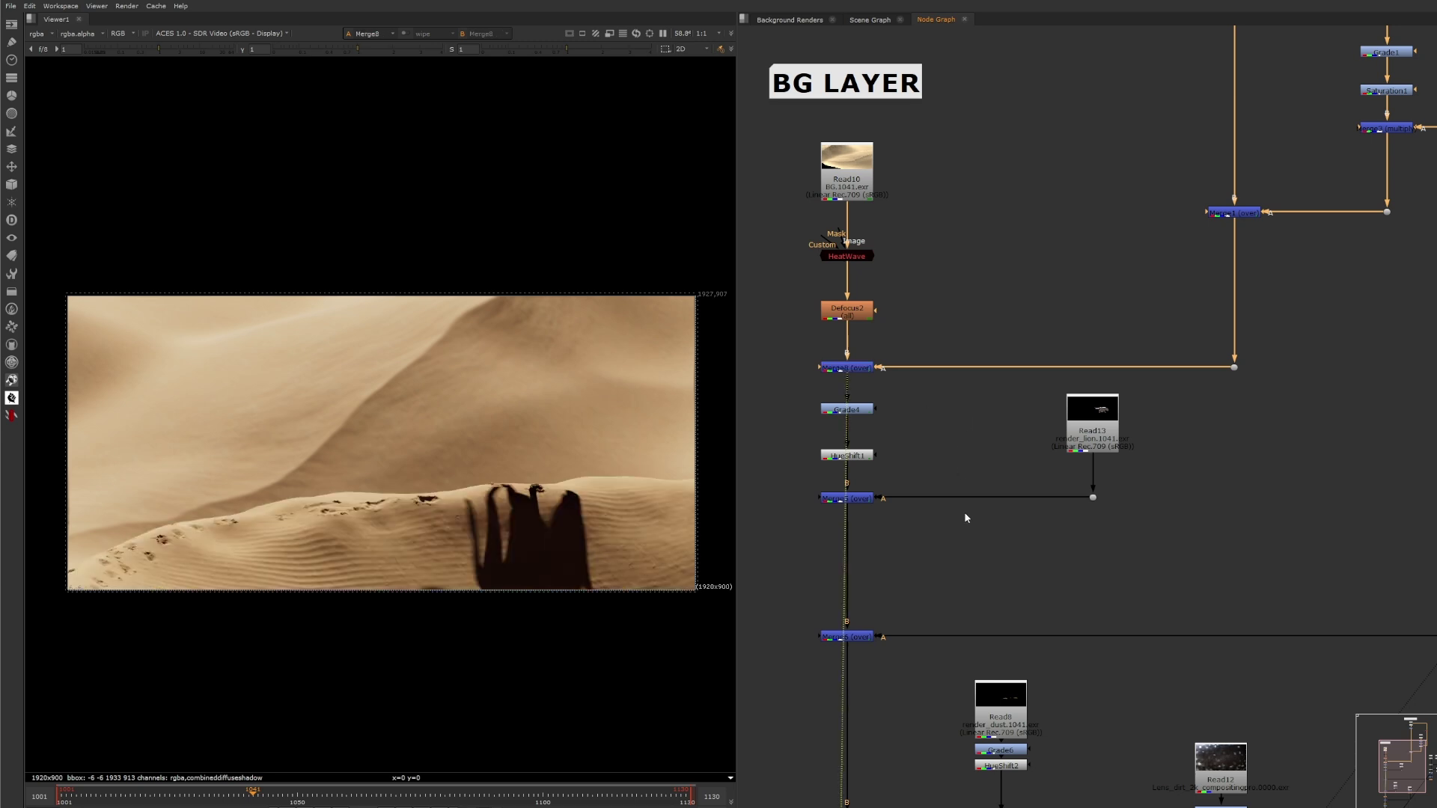
# Pan down past apVignette, Reformat1 and Viewer1, then select the Grade5 node
pyautogui.moveTo(965, 513); pyautogui.dragTo(1084, 278, button='middle')
pyautogui.moveTo(1081, 668); pyautogui.dragTo(1052, 597, button='middle')
pyautogui.moveTo(958, 525); pyautogui.dragTo(932, 390, button='middle')
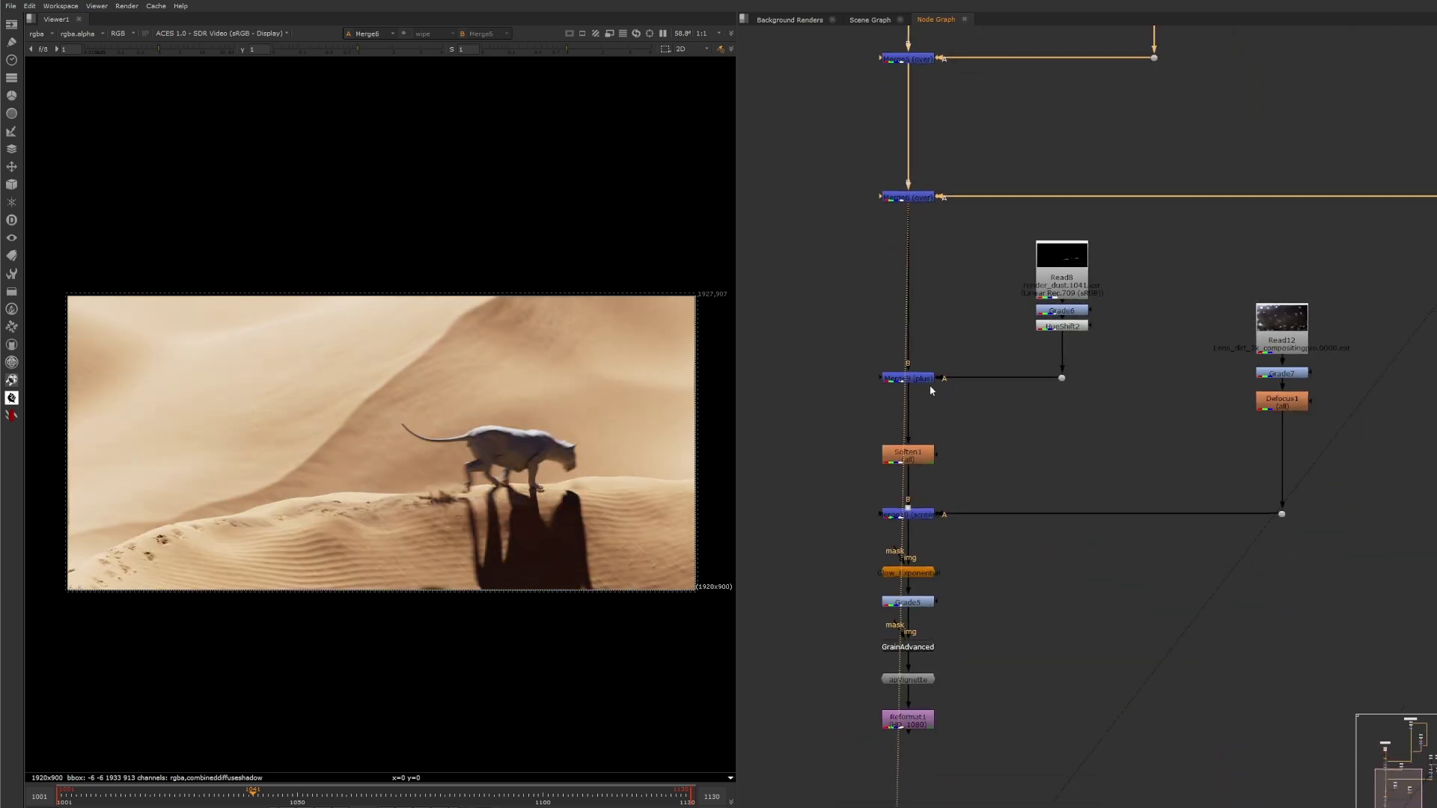
pyautogui.moveTo(1036, 557); pyautogui.dragTo(1035, 320, button='middle')
pyautogui.scroll(-1, 952, 342)
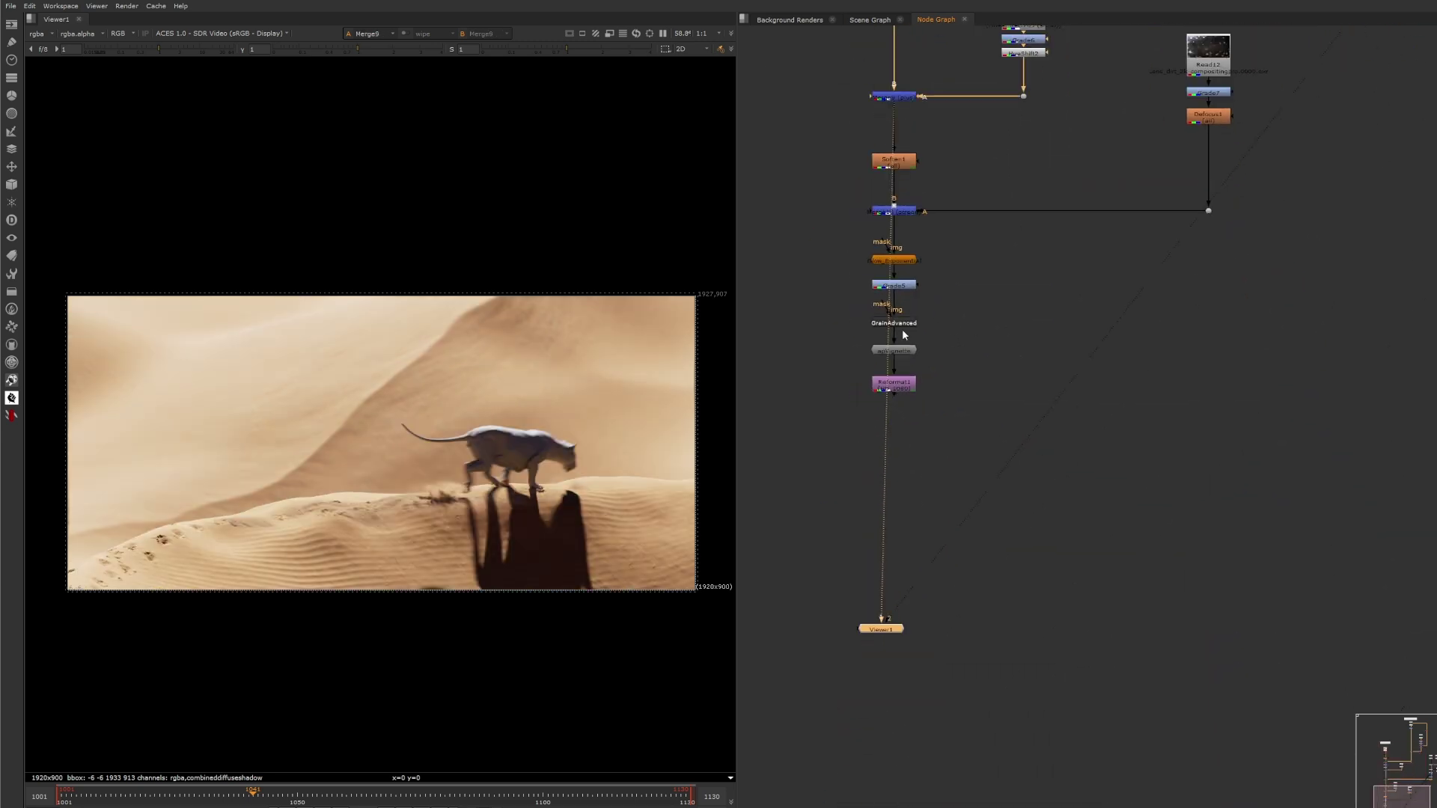
pyautogui.click(895, 285)
pyautogui.press('1')
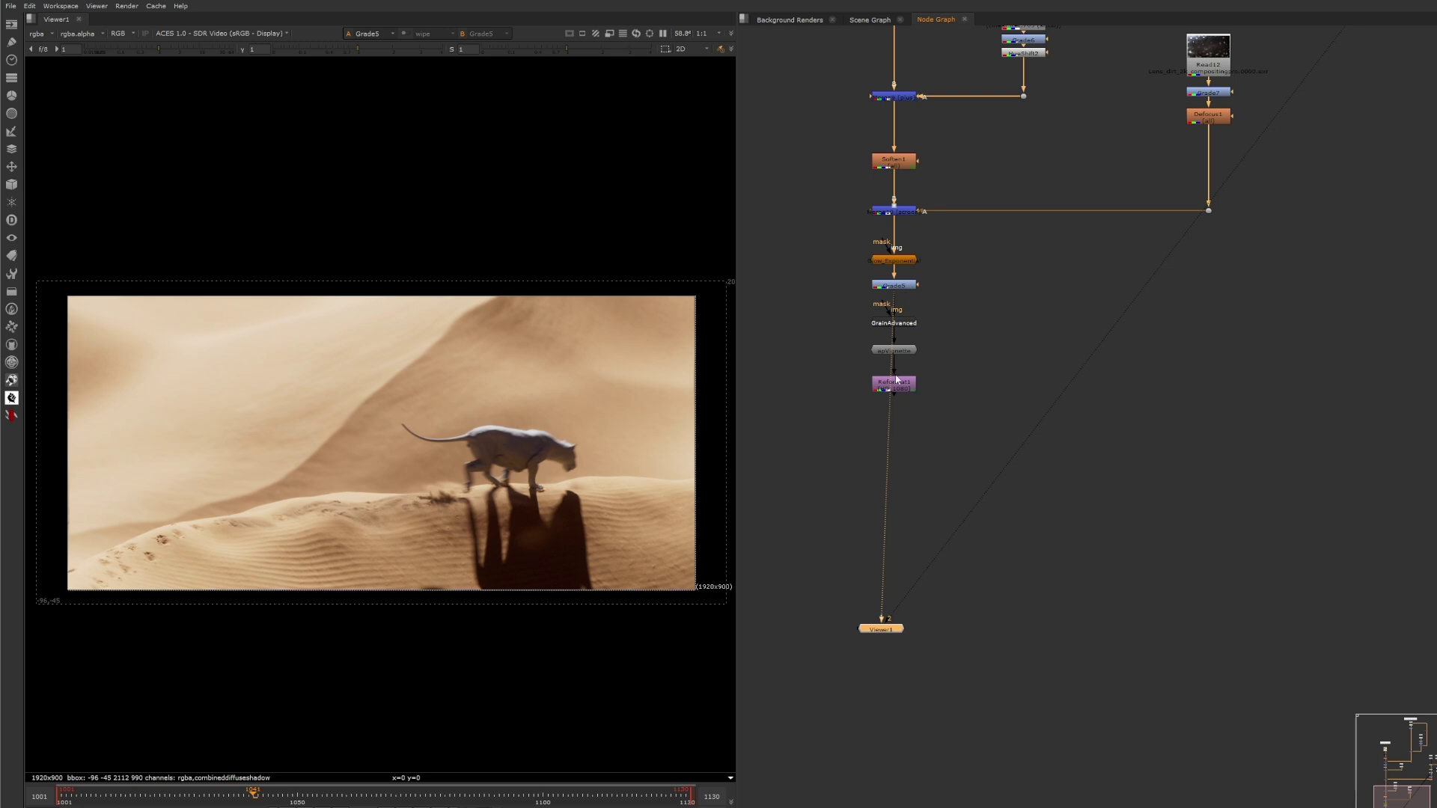